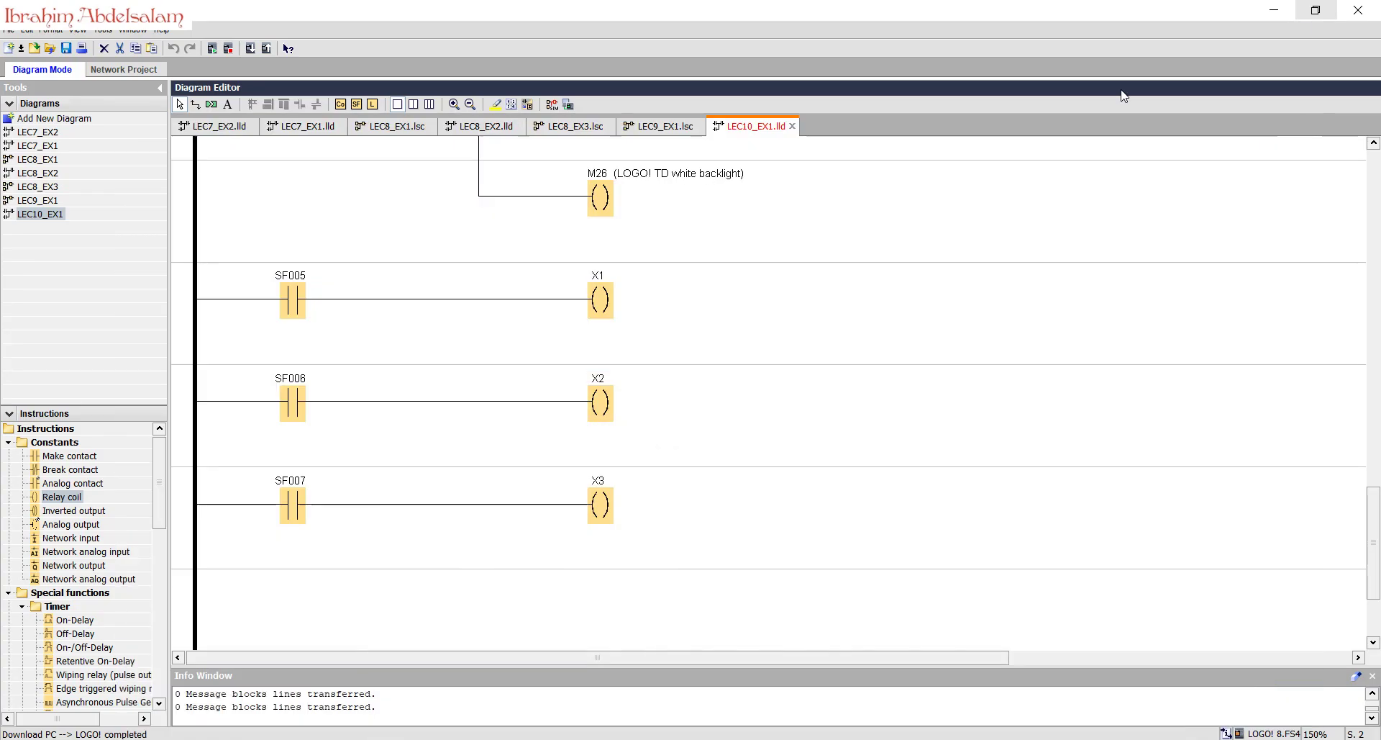
Step: Enable Web server as a message destination for message text block SF005
scroll(734, 333, "up", 5)
scroll(737, 335, "up", 8)
scroll(745, 338, "up", 1)
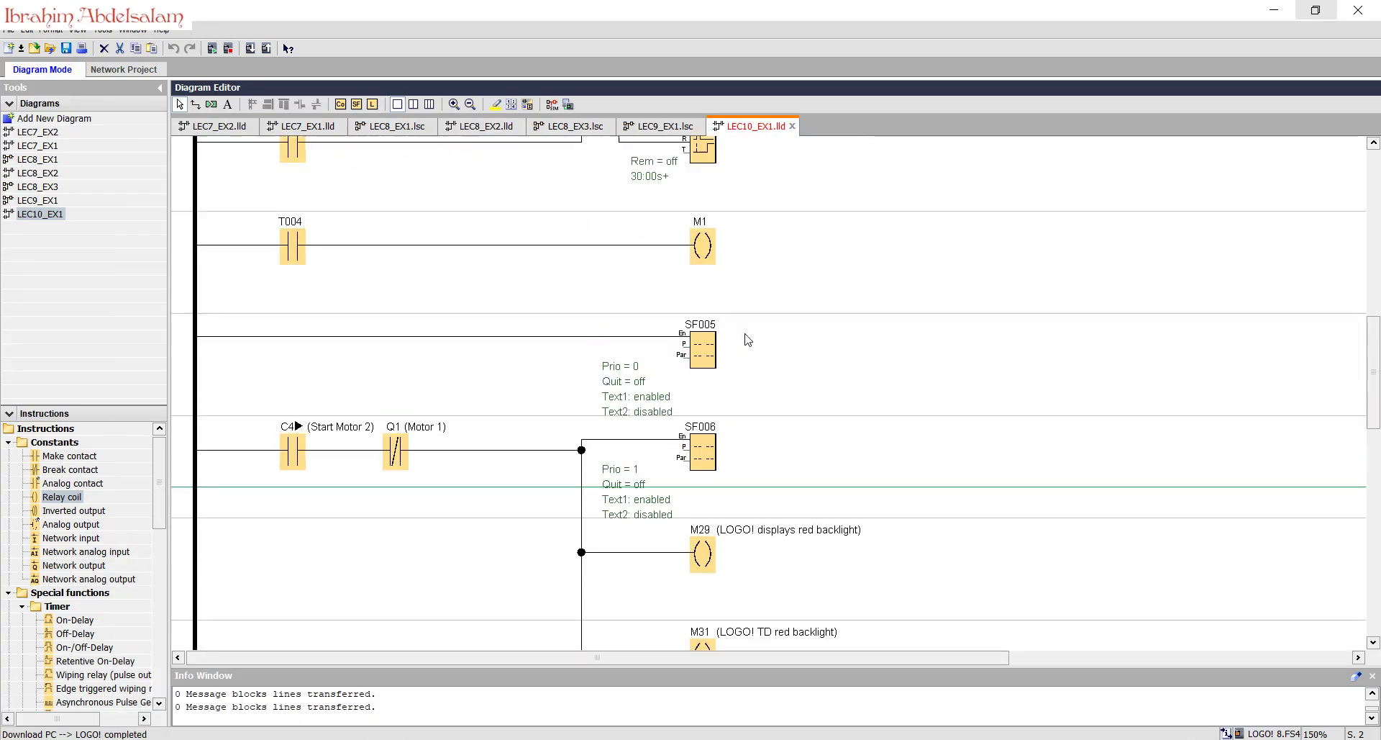
left_click(710, 358)
double_click(710, 358)
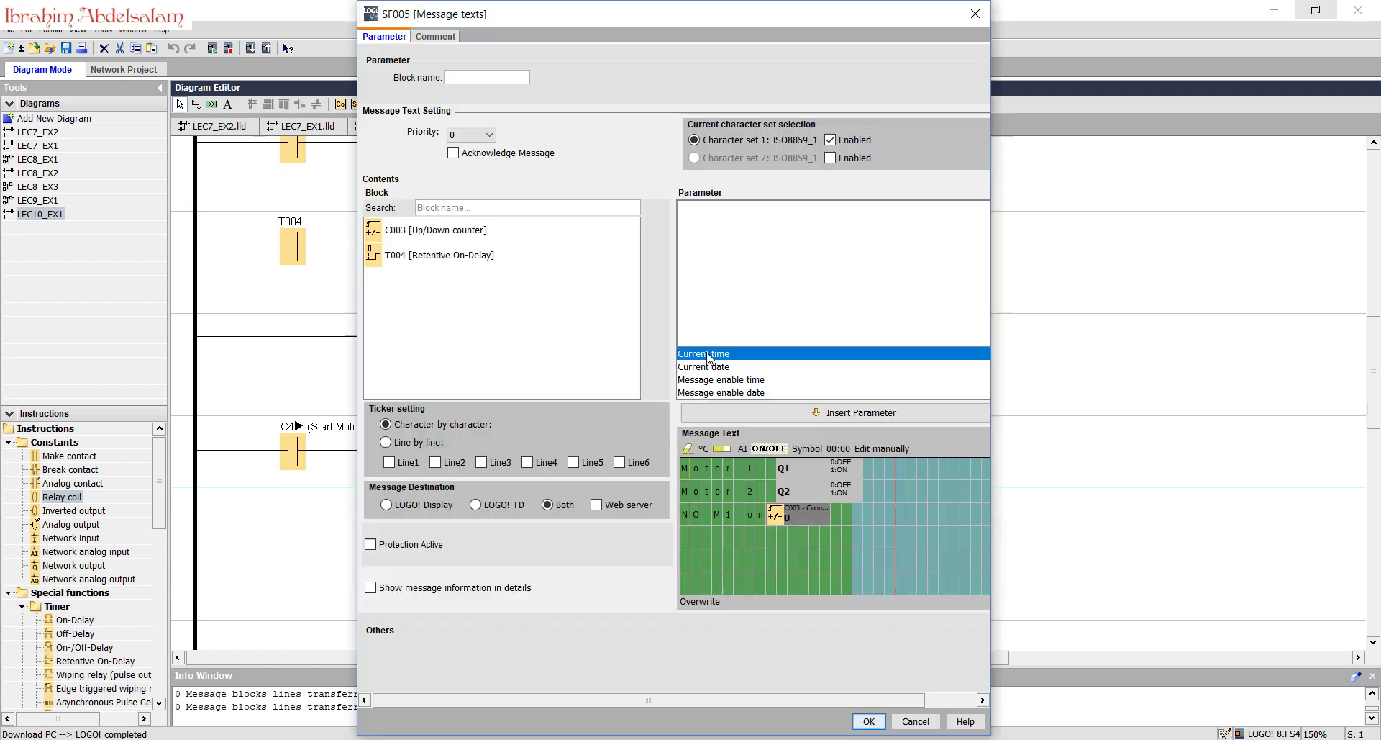
left_click(607, 504)
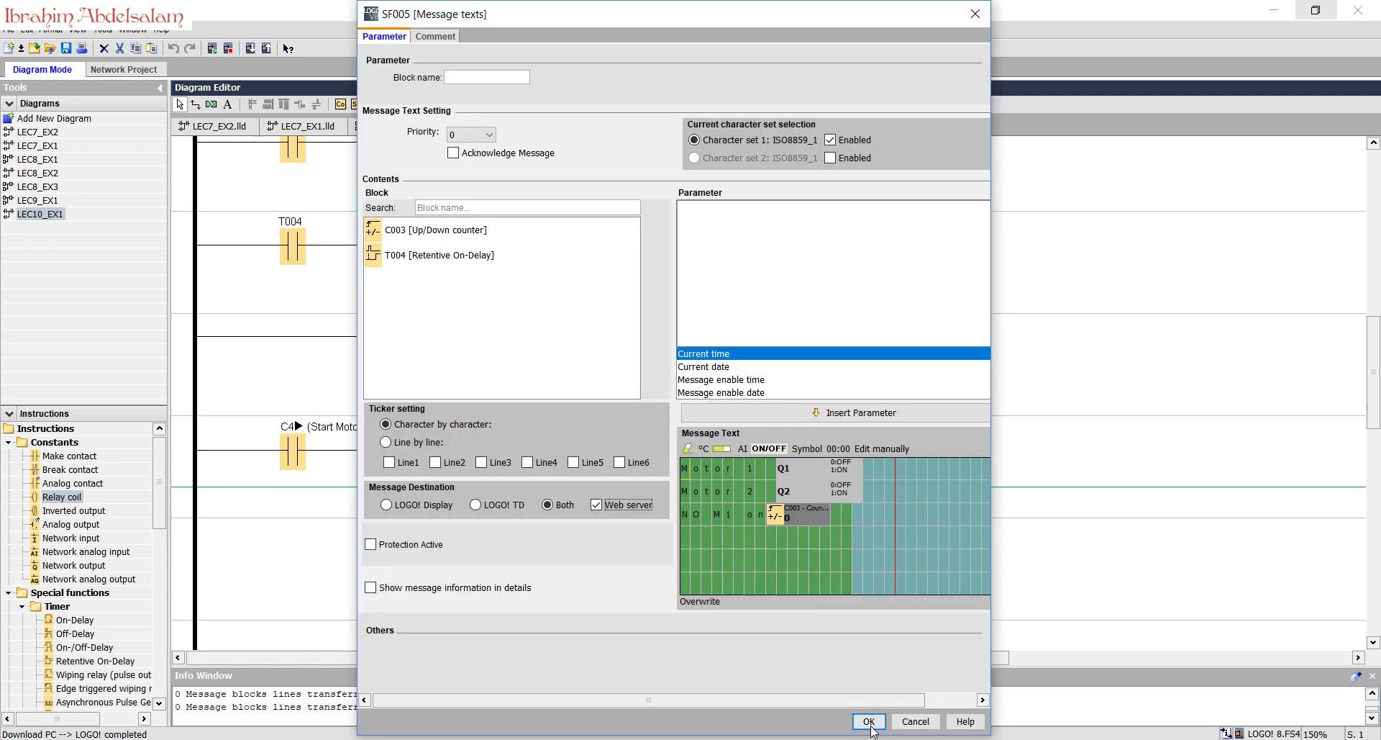
left_click(868, 721)
Step: Enable Web server as a message destination for message text block SF006
scroll(690, 385, "down", 1)
double_click(701, 377)
left_click(607, 507)
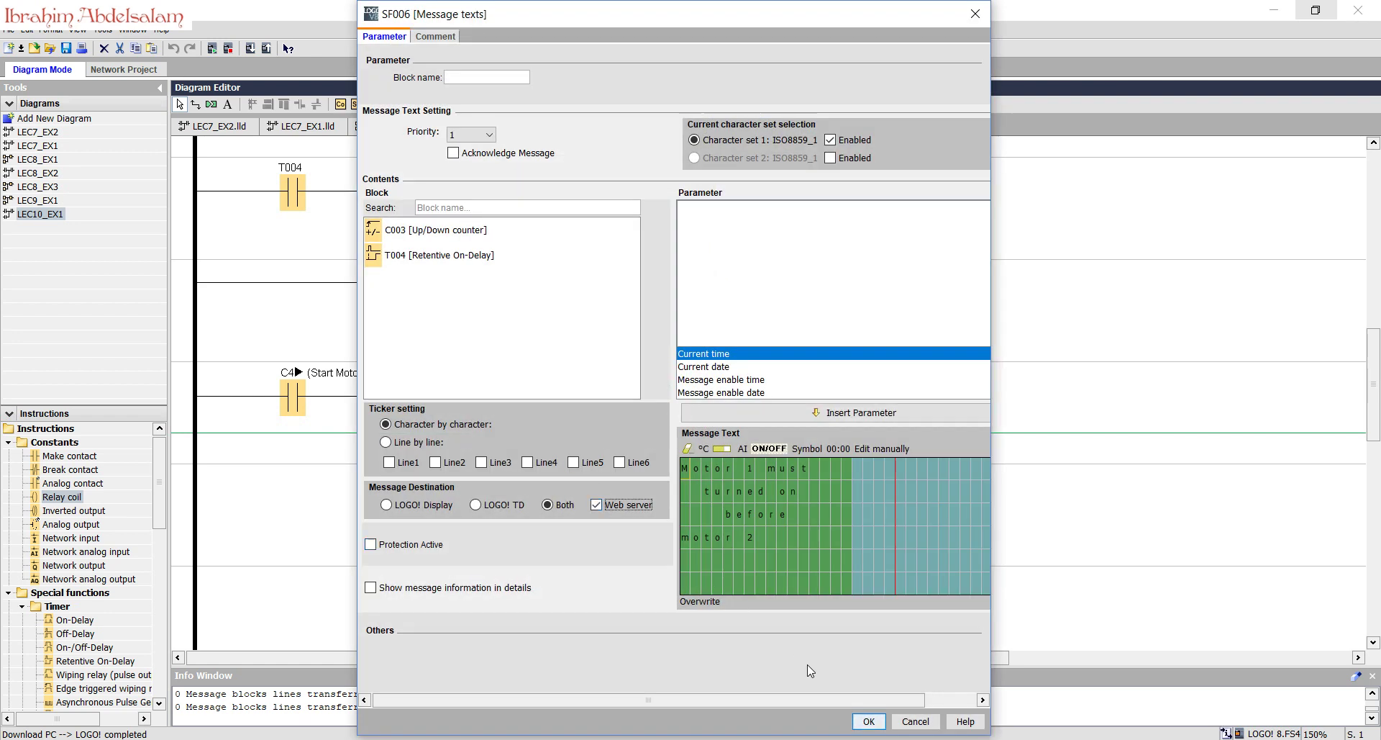
left_click(868, 721)
Step: Enable Web server as a message destination for message text block SF007
scroll(725, 363, "down", 1)
scroll(725, 364, "down", 3)
left_click(608, 419)
double_click(608, 419)
left_click(608, 506)
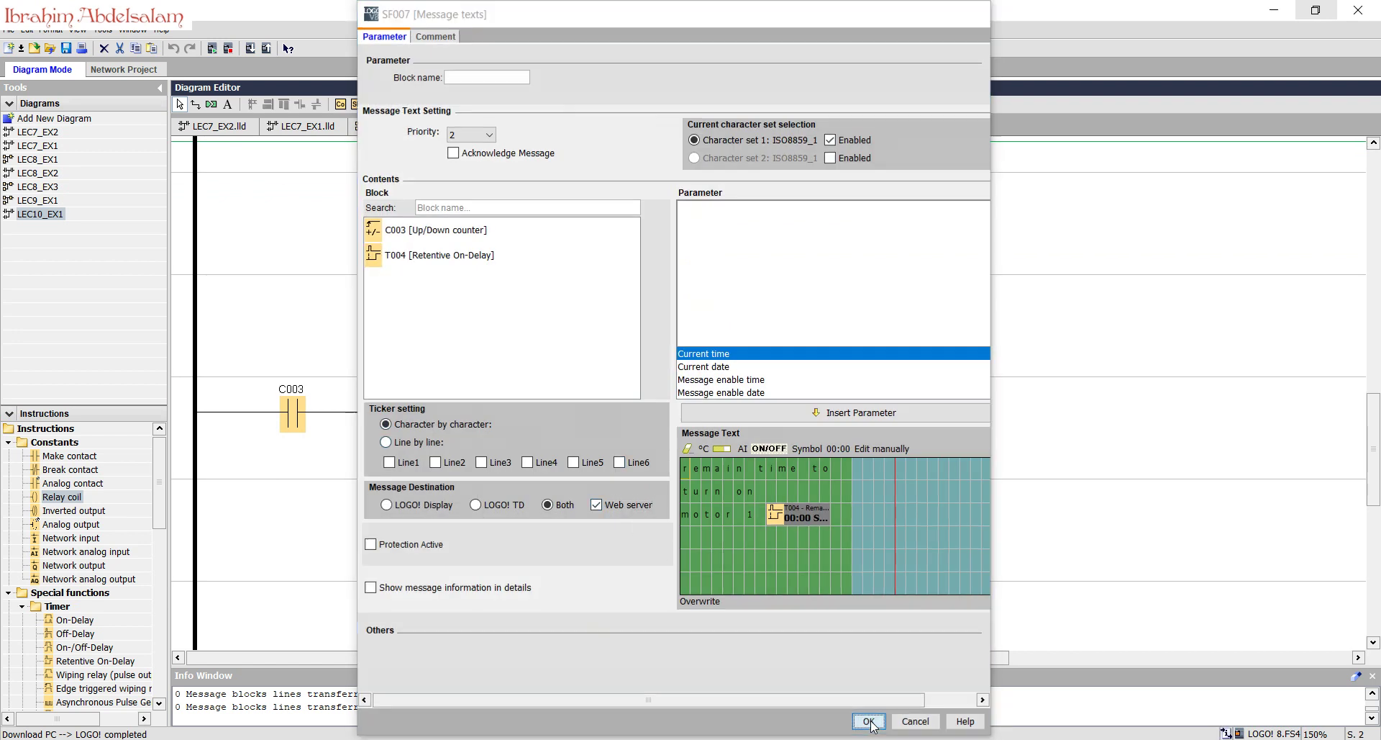
left_click(868, 721)
Step: Use Tools > Transfer > Access control to connect to the LOGO! found at 192.168.2.2
left_click(946, 483)
left_click(104, 30)
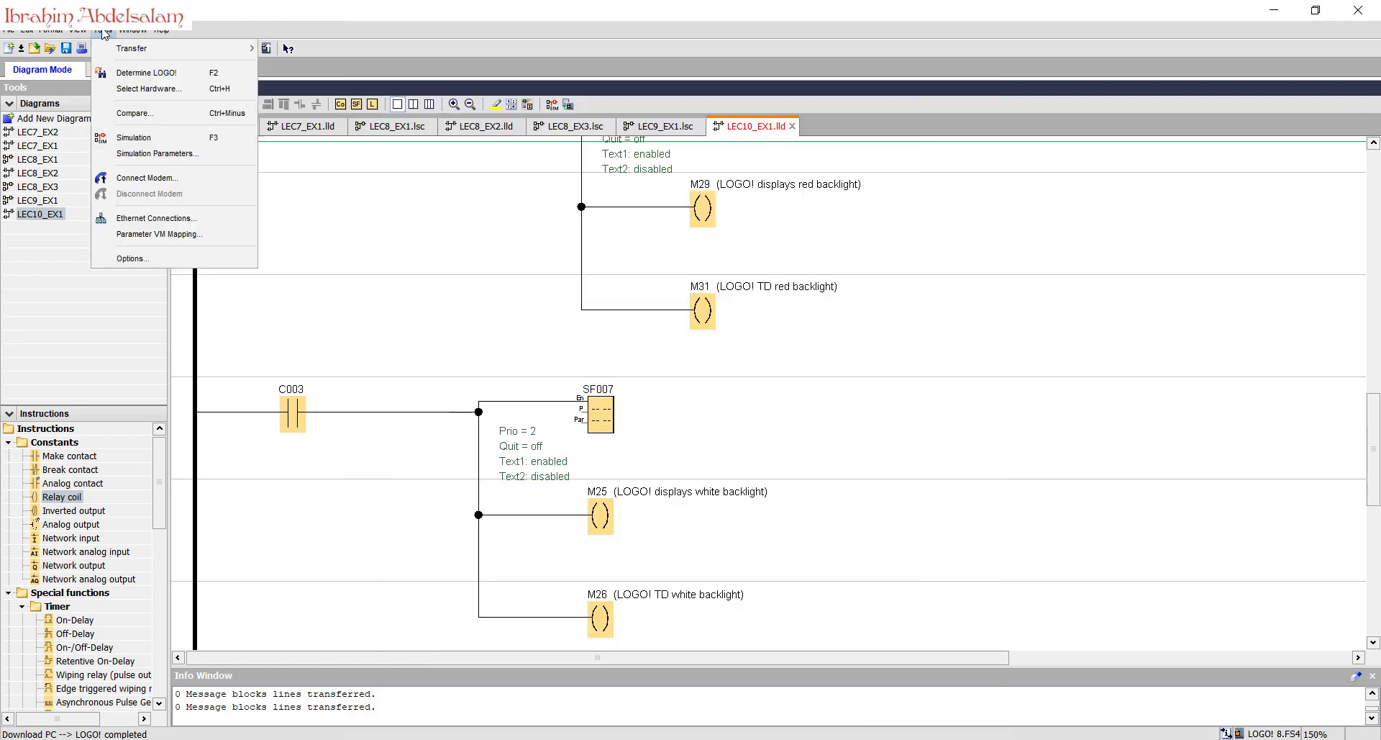
mouse_move(184, 47)
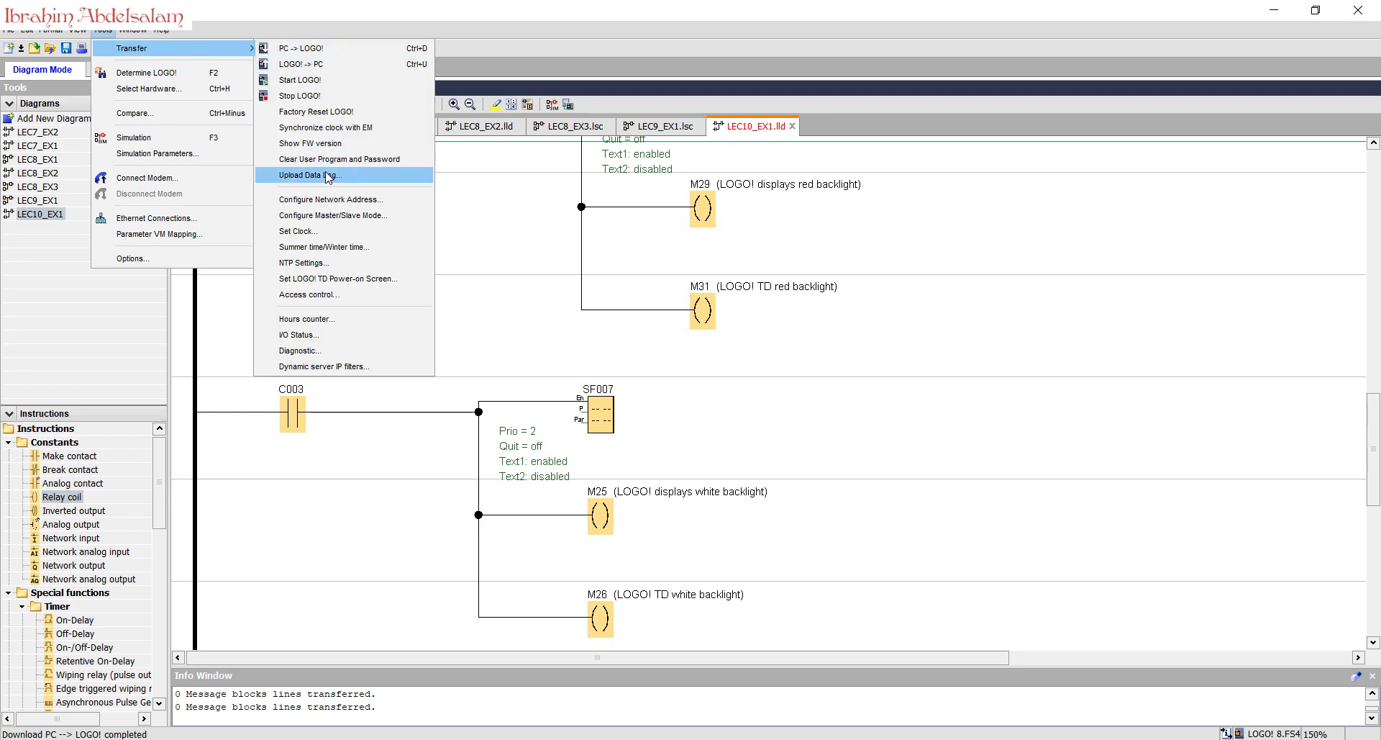
left_click(348, 298)
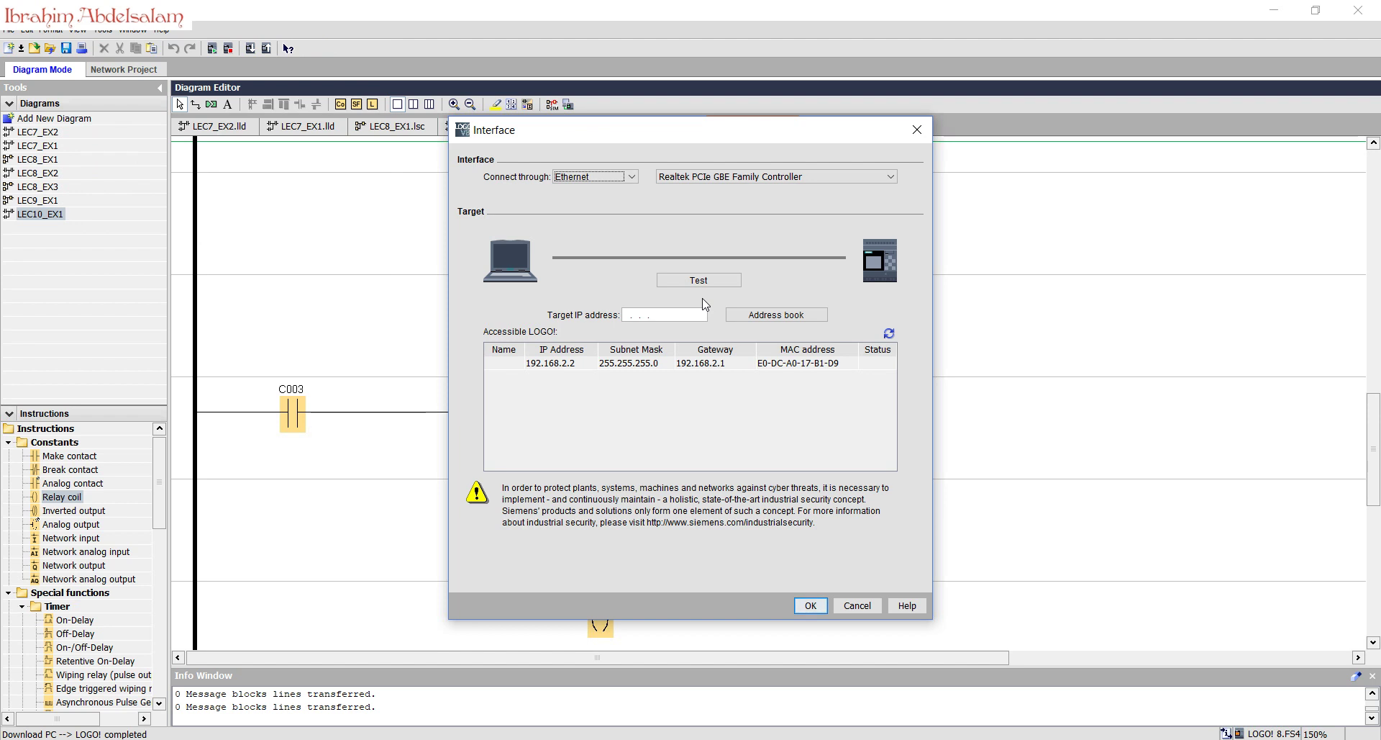
left_click(889, 332)
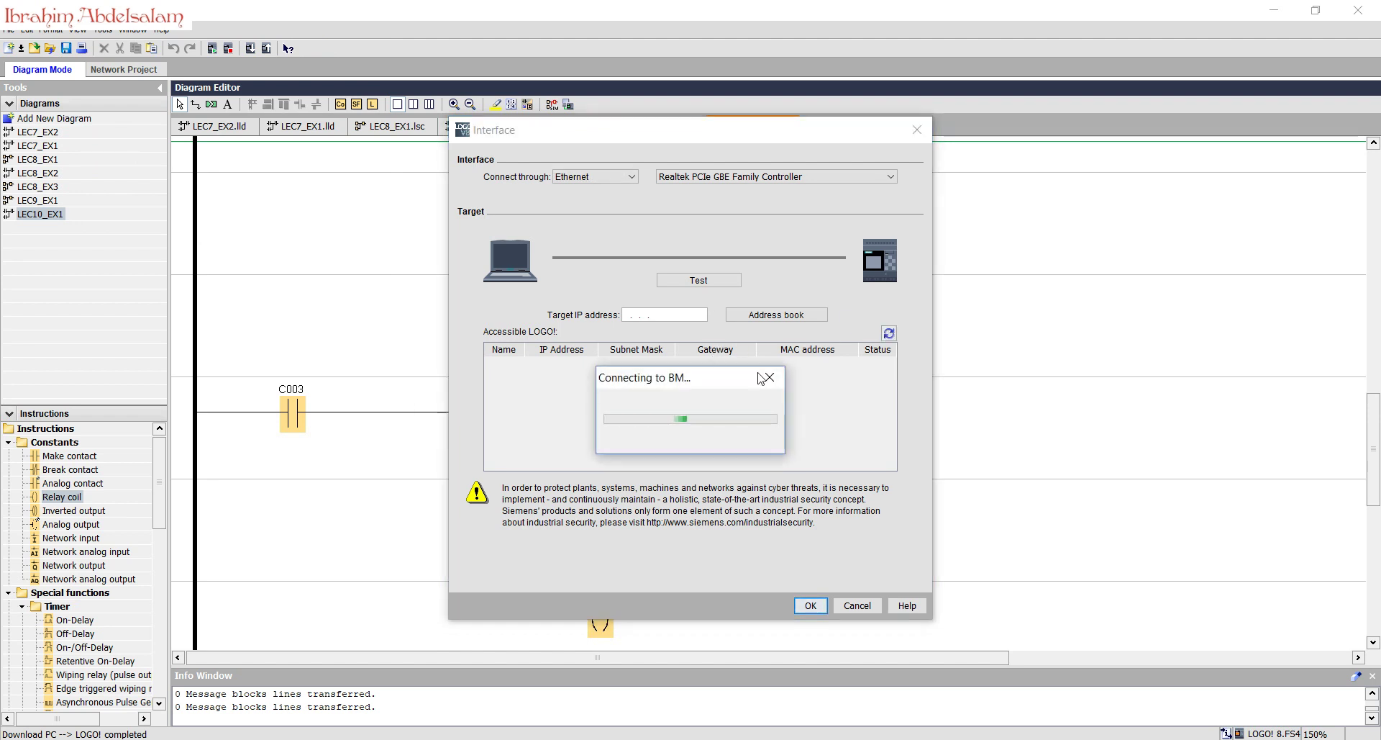
left_click(832, 364)
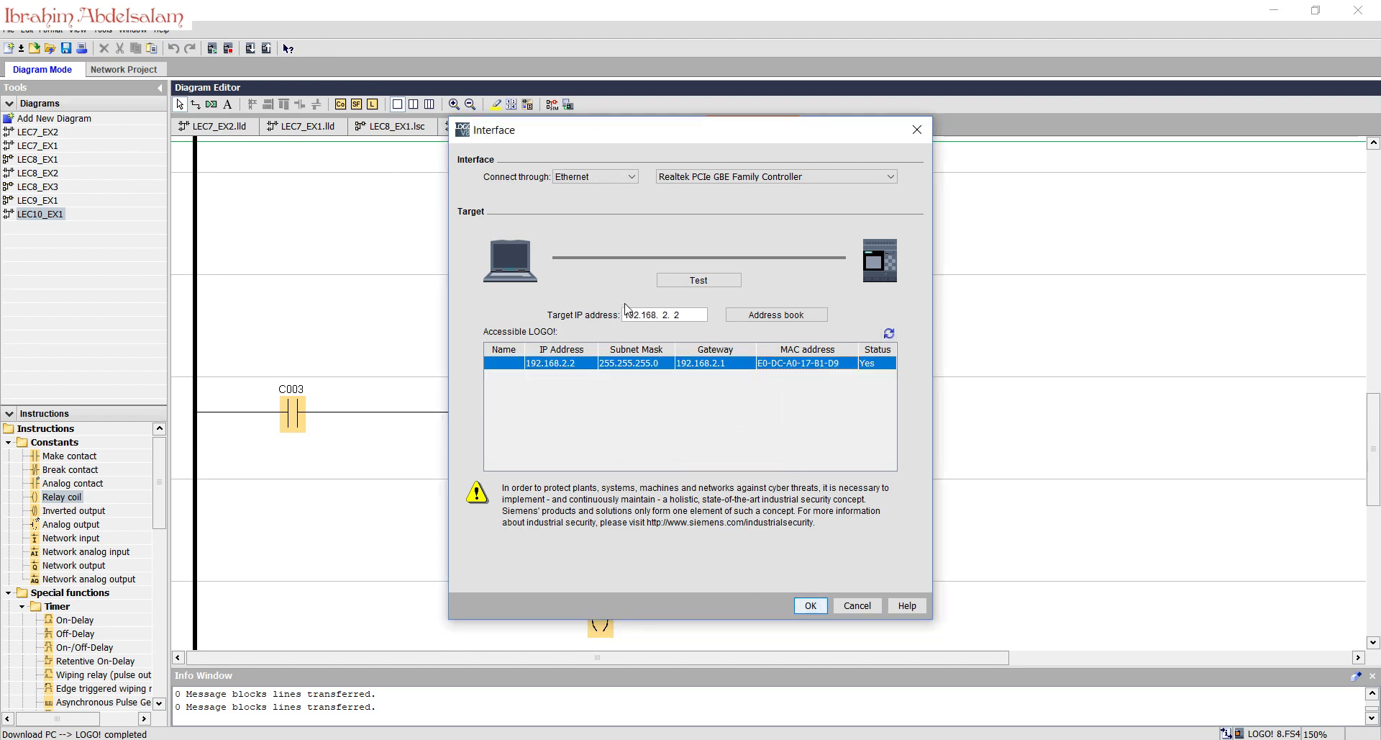
left_click(809, 606)
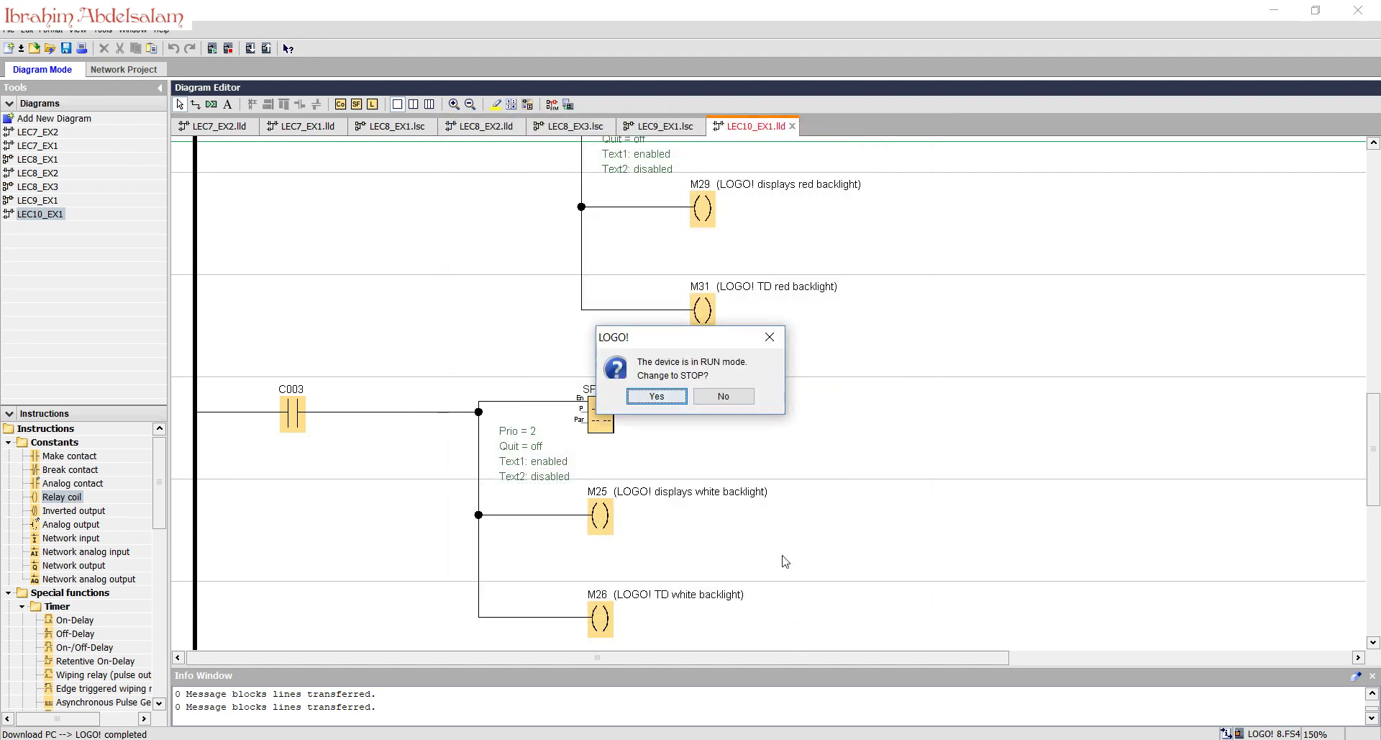
Step: Stop the LOGO!, enter and confirm a new web server password, and re-allow Web server access
left_click(648, 400)
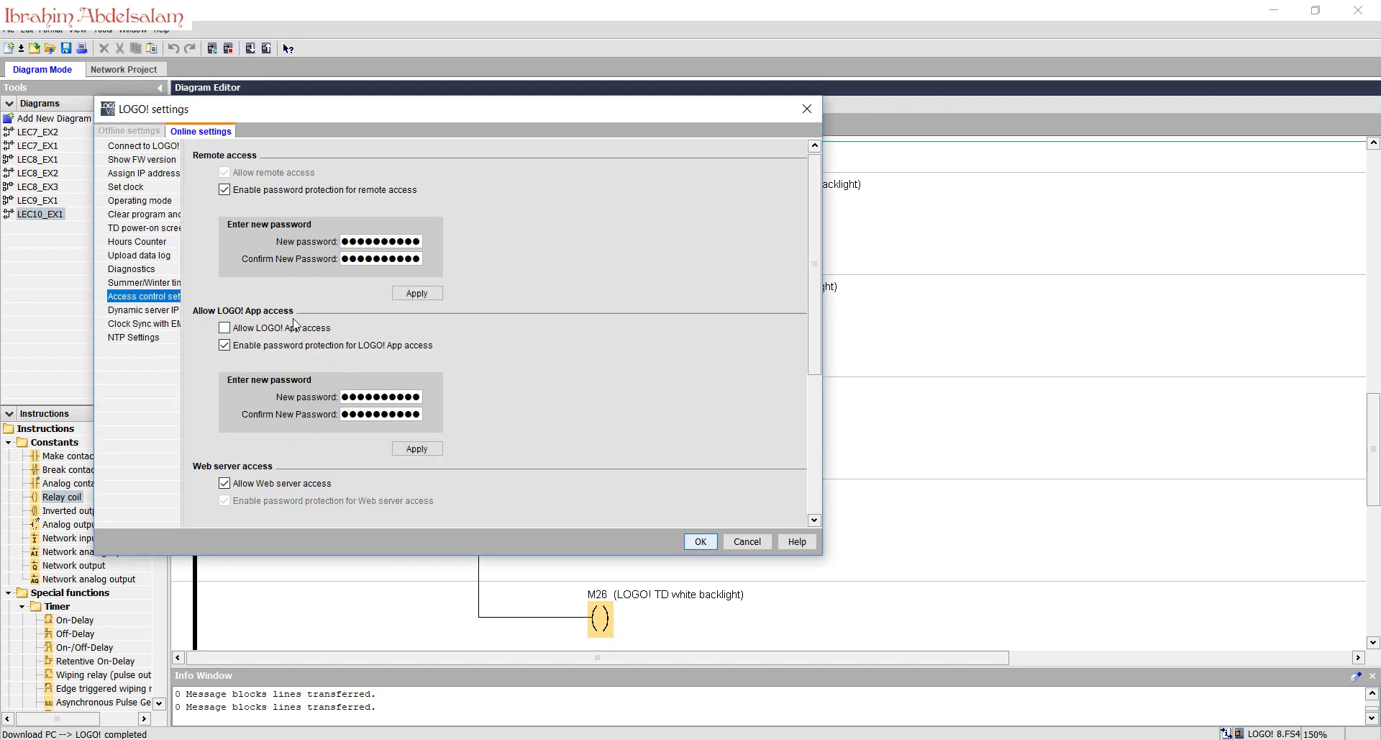
scroll(243, 226, "down", 3)
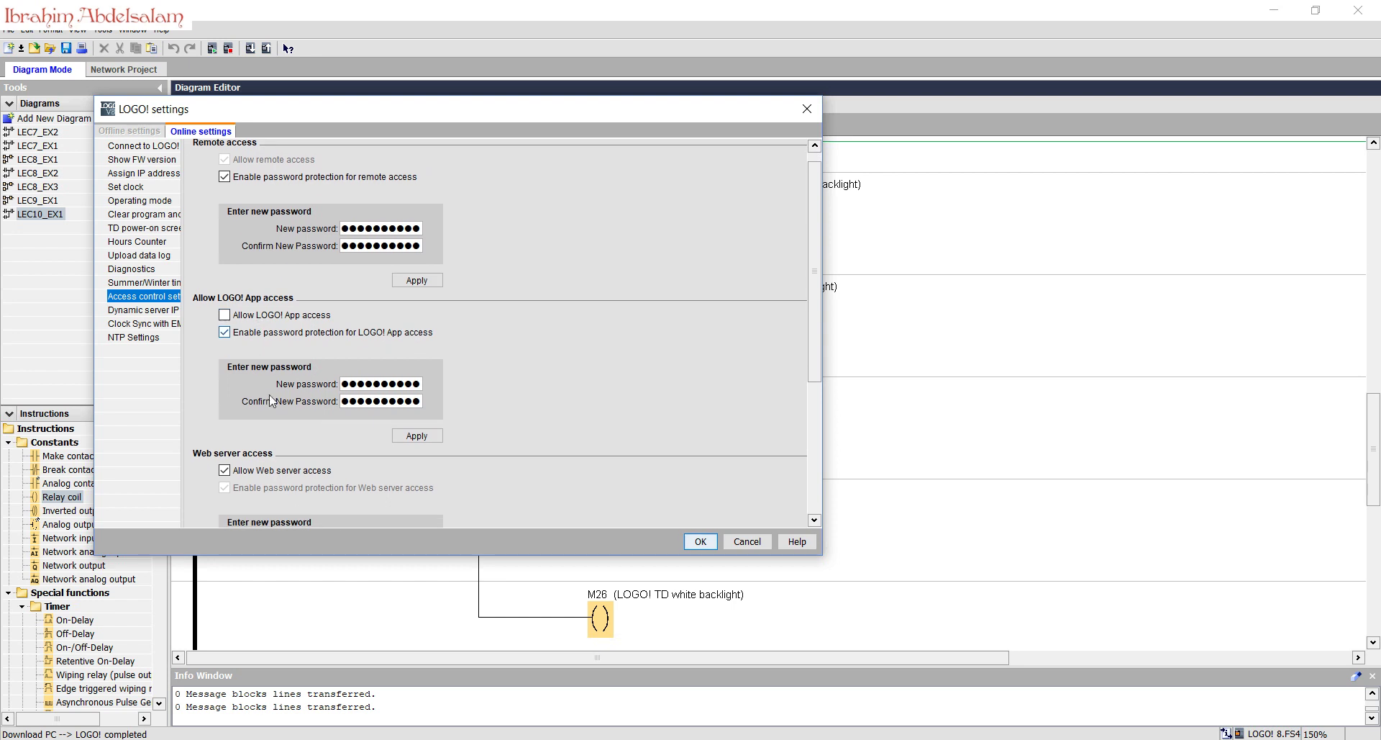
scroll(273, 447, "down", 2)
left_click(263, 421)
left_click(378, 486)
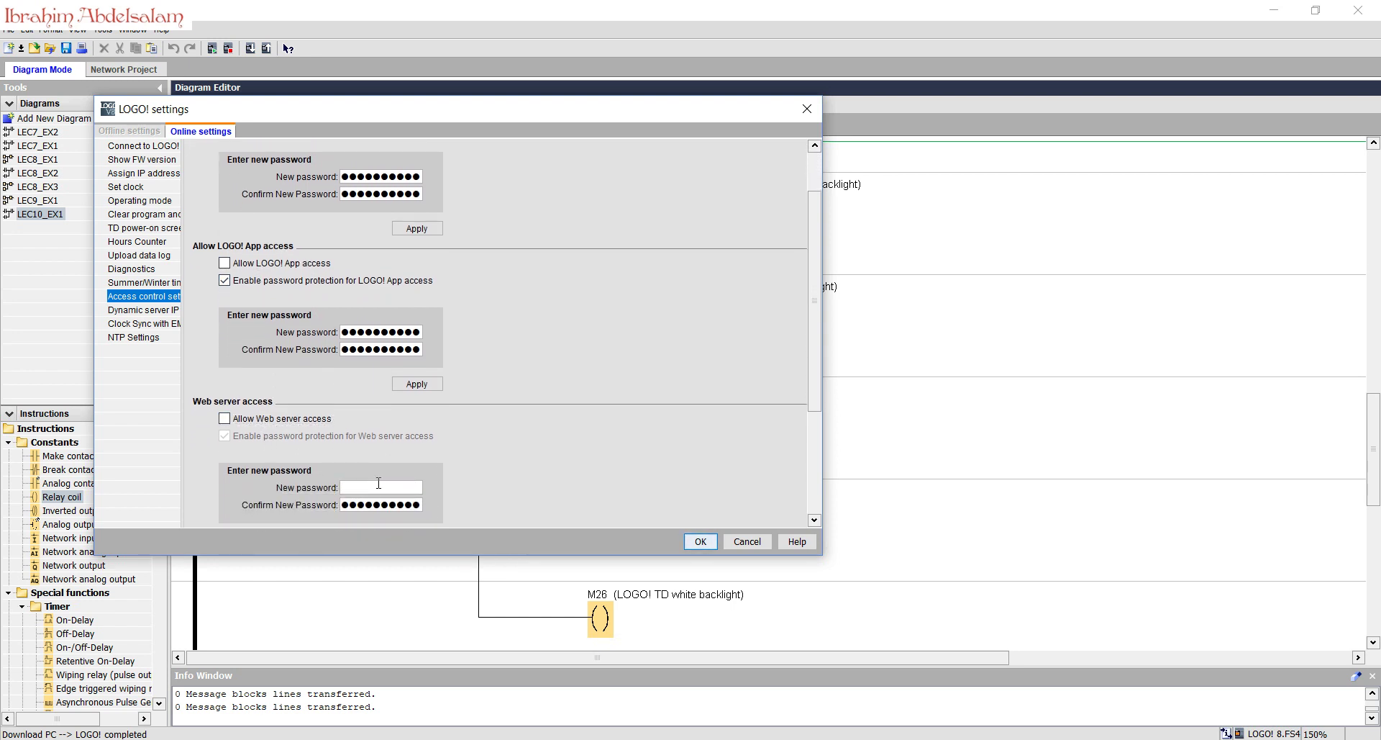
type("aaa")
left_click(396, 499)
type("aaa")
left_click(286, 420)
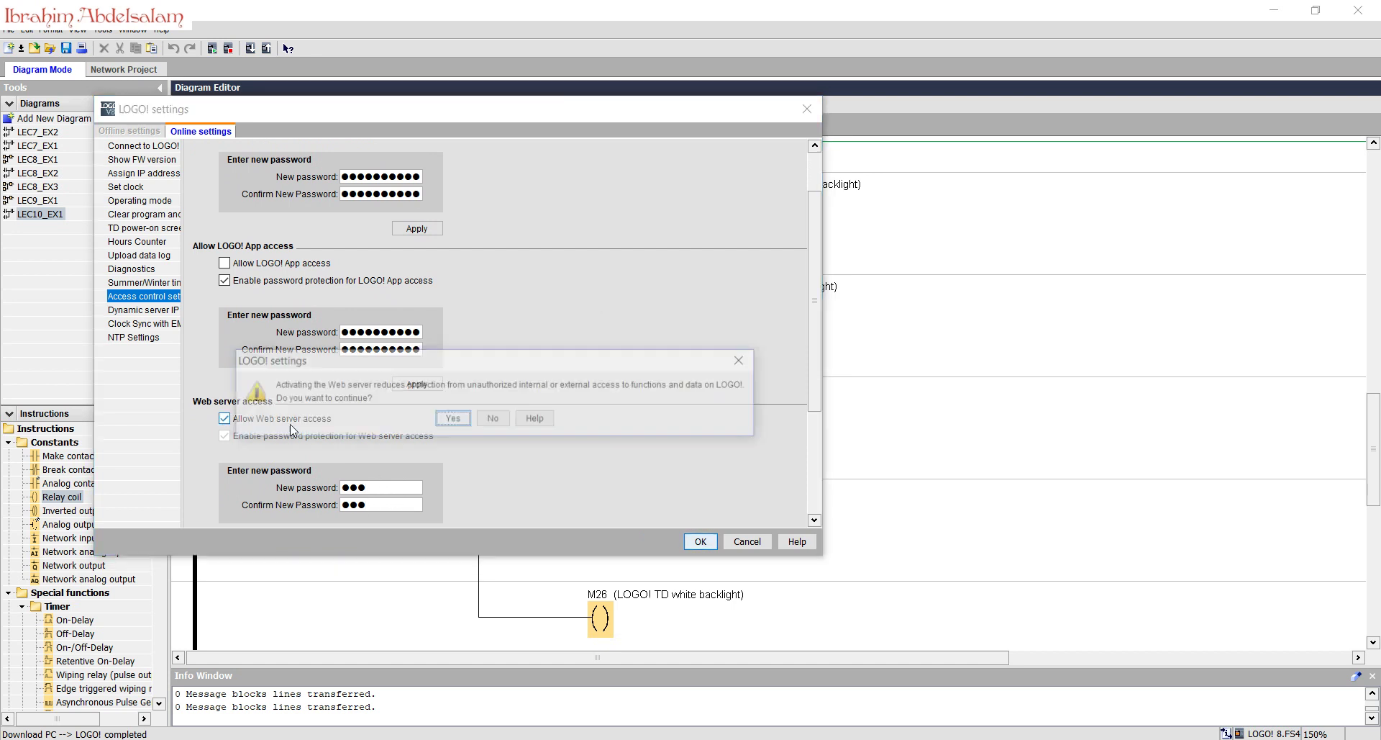
left_click(468, 423)
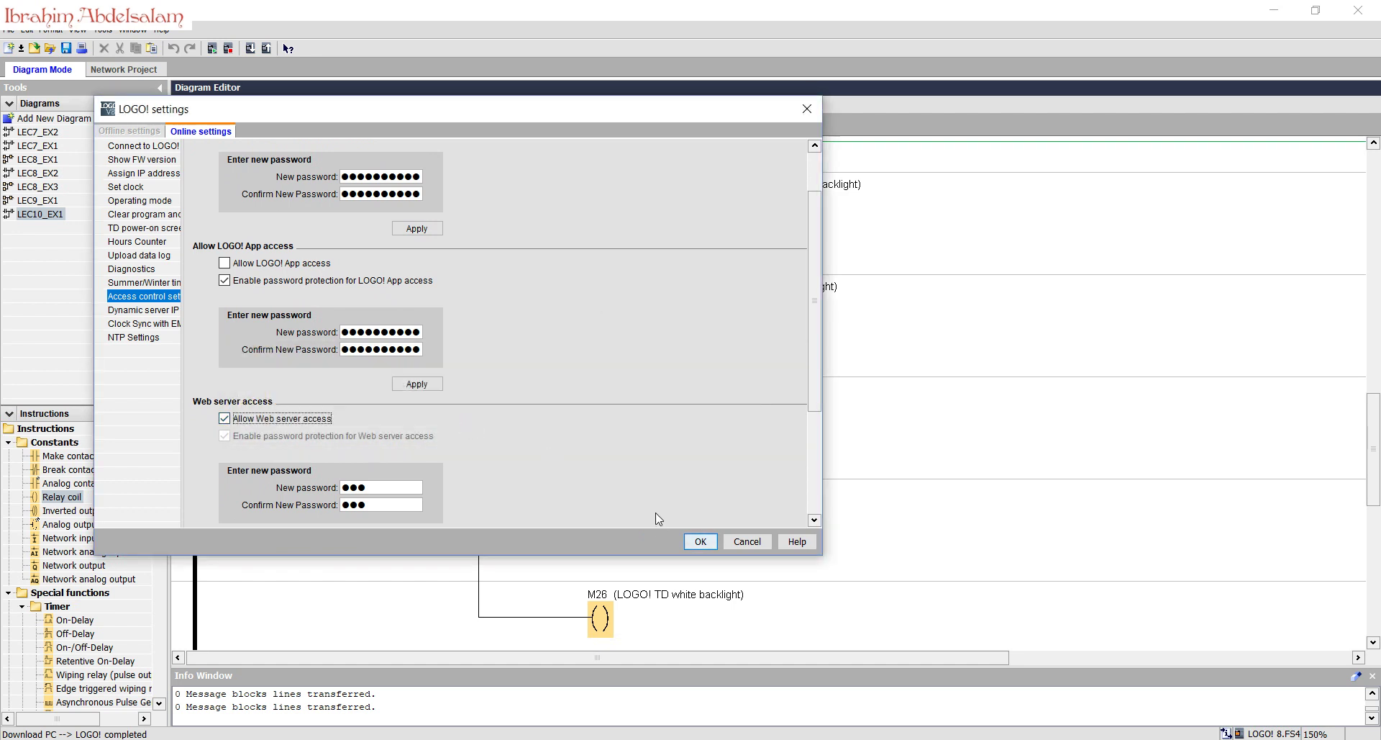
left_click(700, 541)
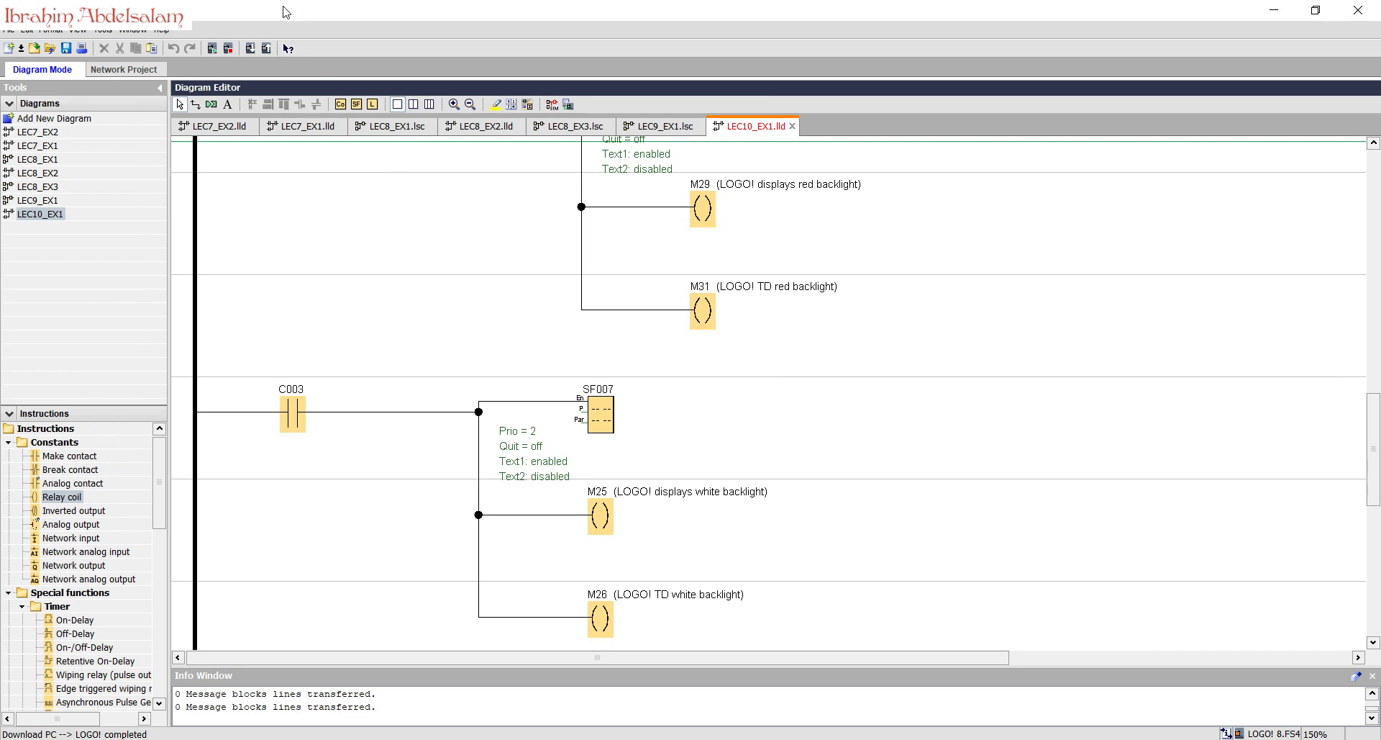
Step: Download LEC10_EX1 to the LOGO! at 192.168.2.2 and switch it back to RUN
left_click(251, 49)
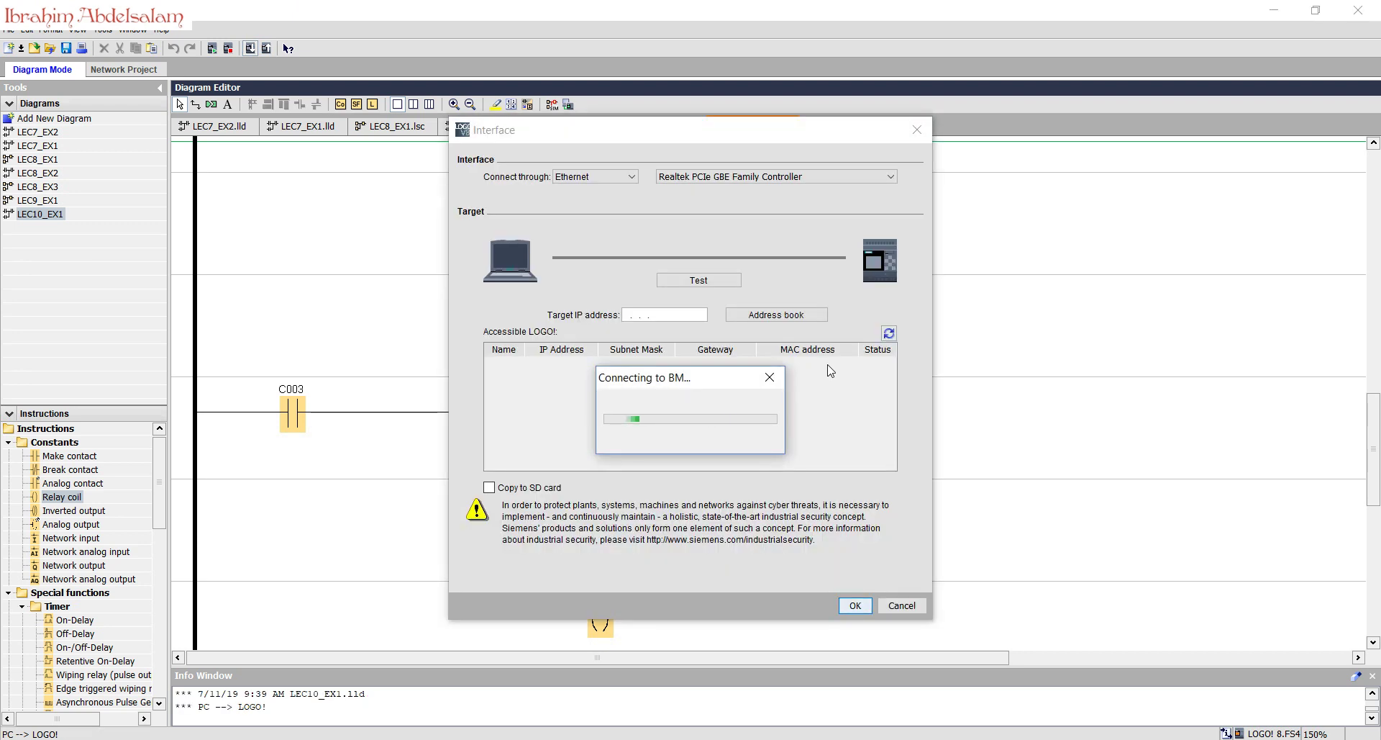
left_click(833, 363)
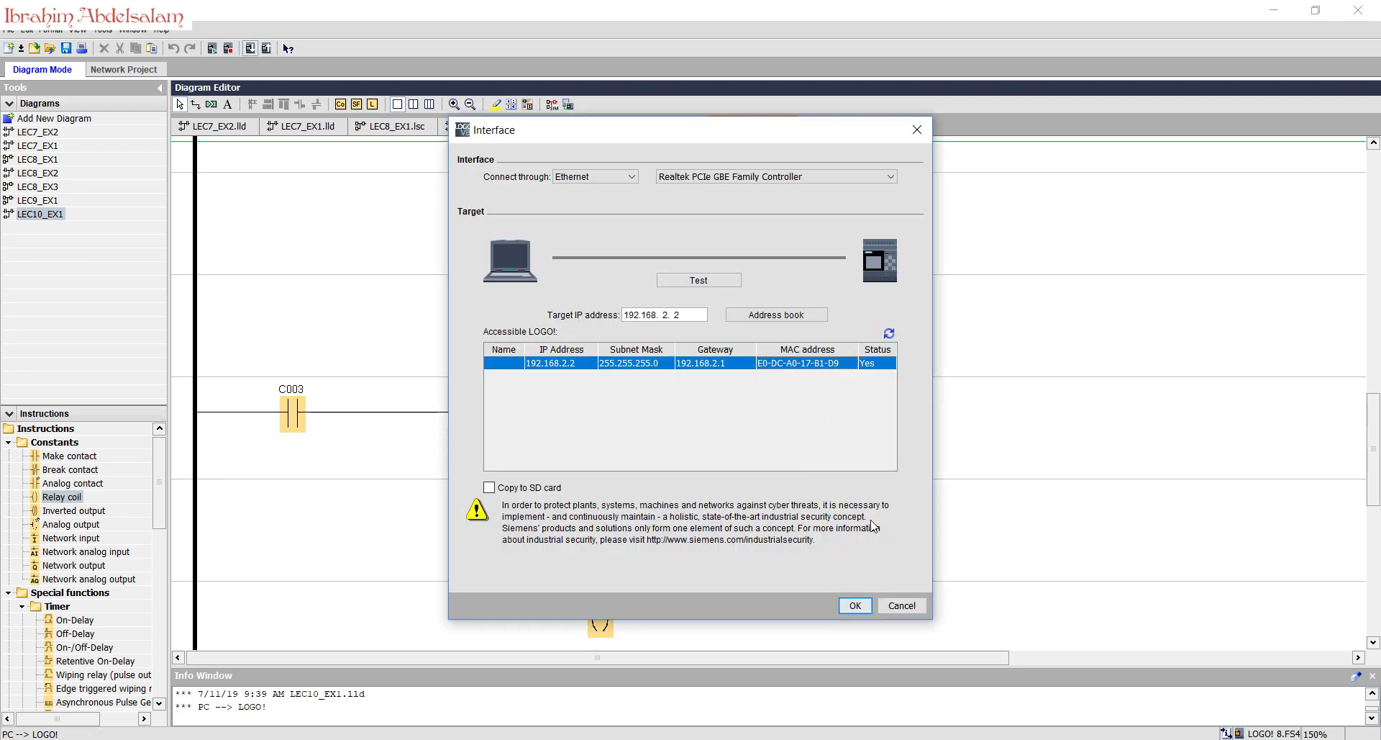
left_click(862, 604)
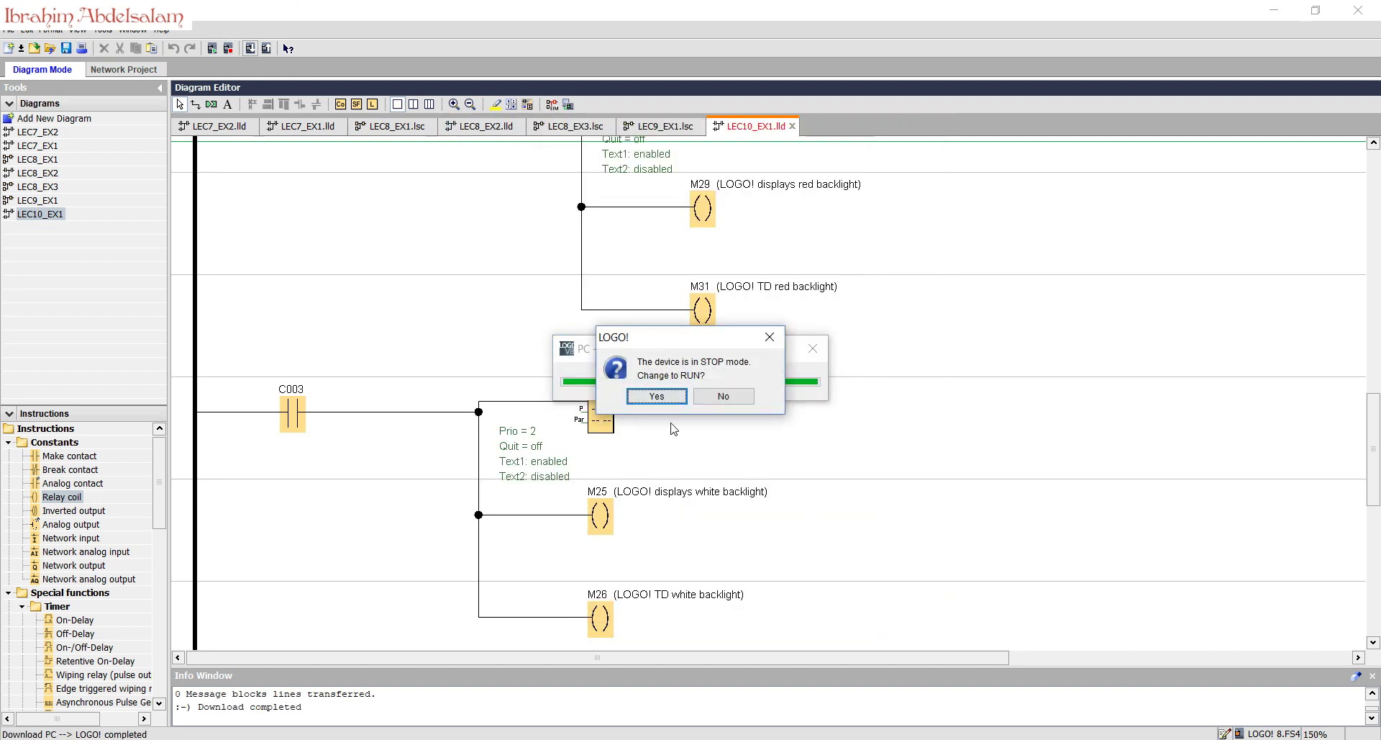
left_click(660, 398)
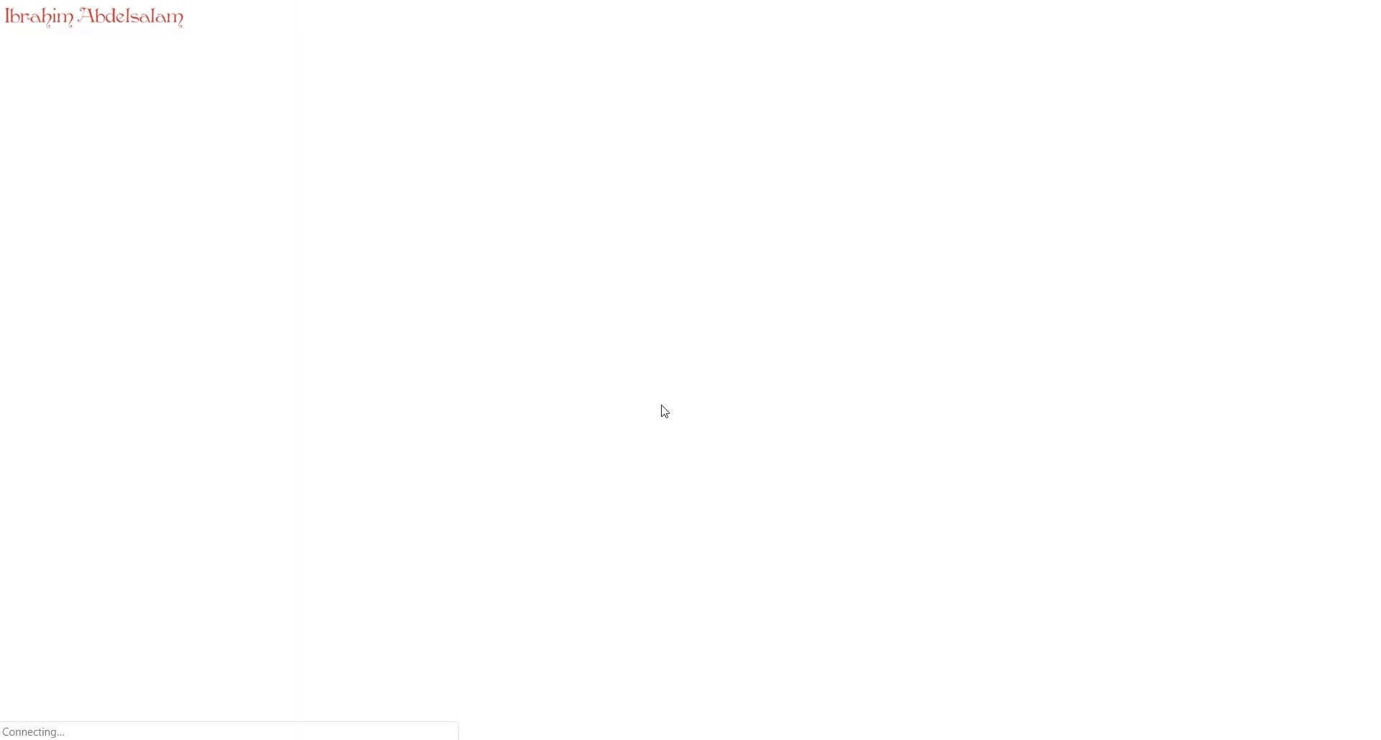
Step: Browse to 192.168.2.2 and log on to the web server with the user password
type("192.1")
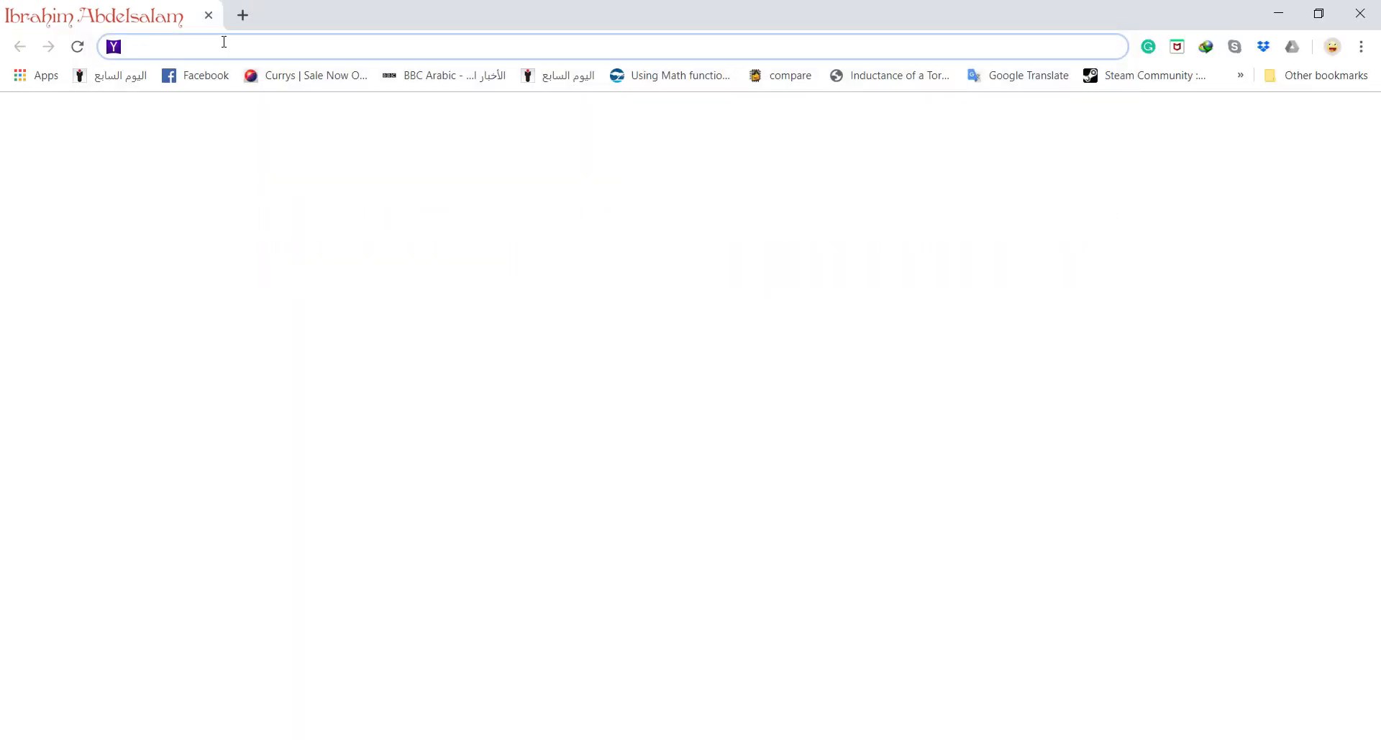
type("192.")
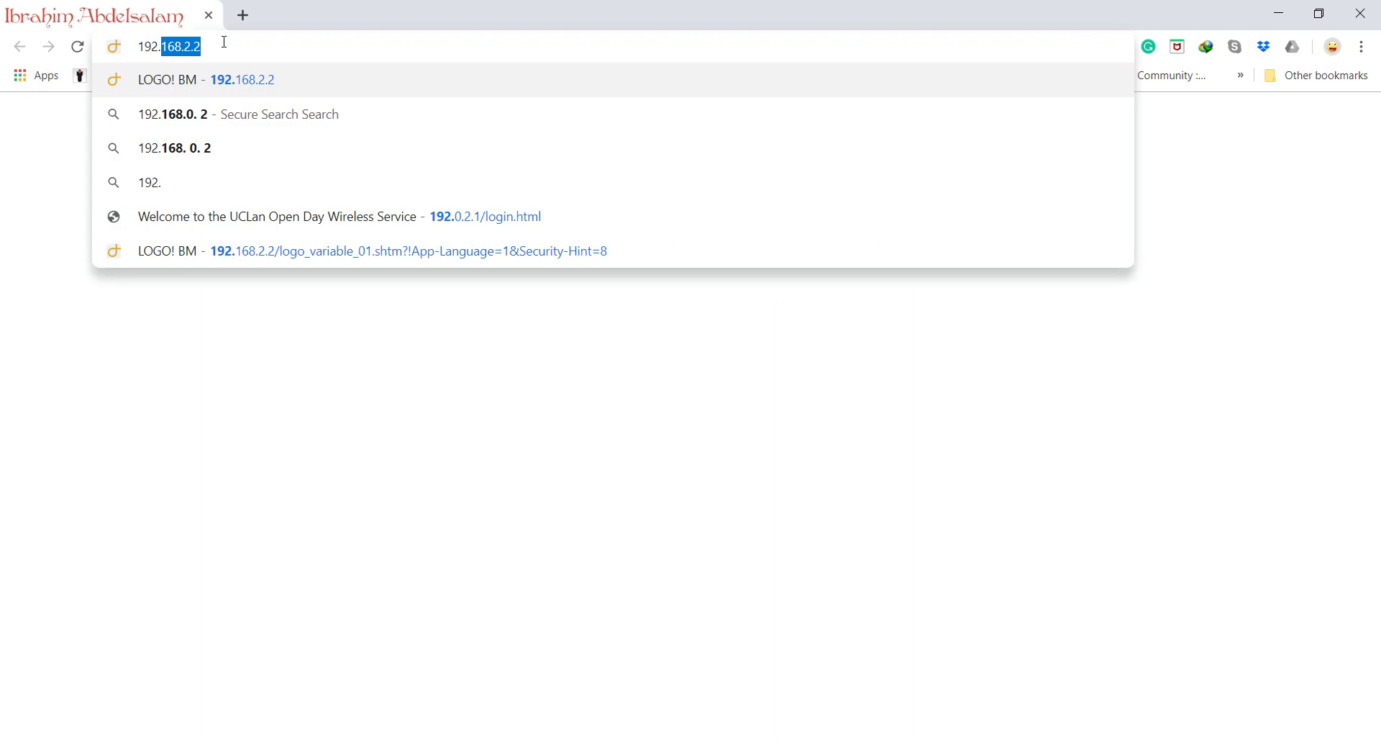
type("168.2.2/logo_login.shtm?!App-Language=1")
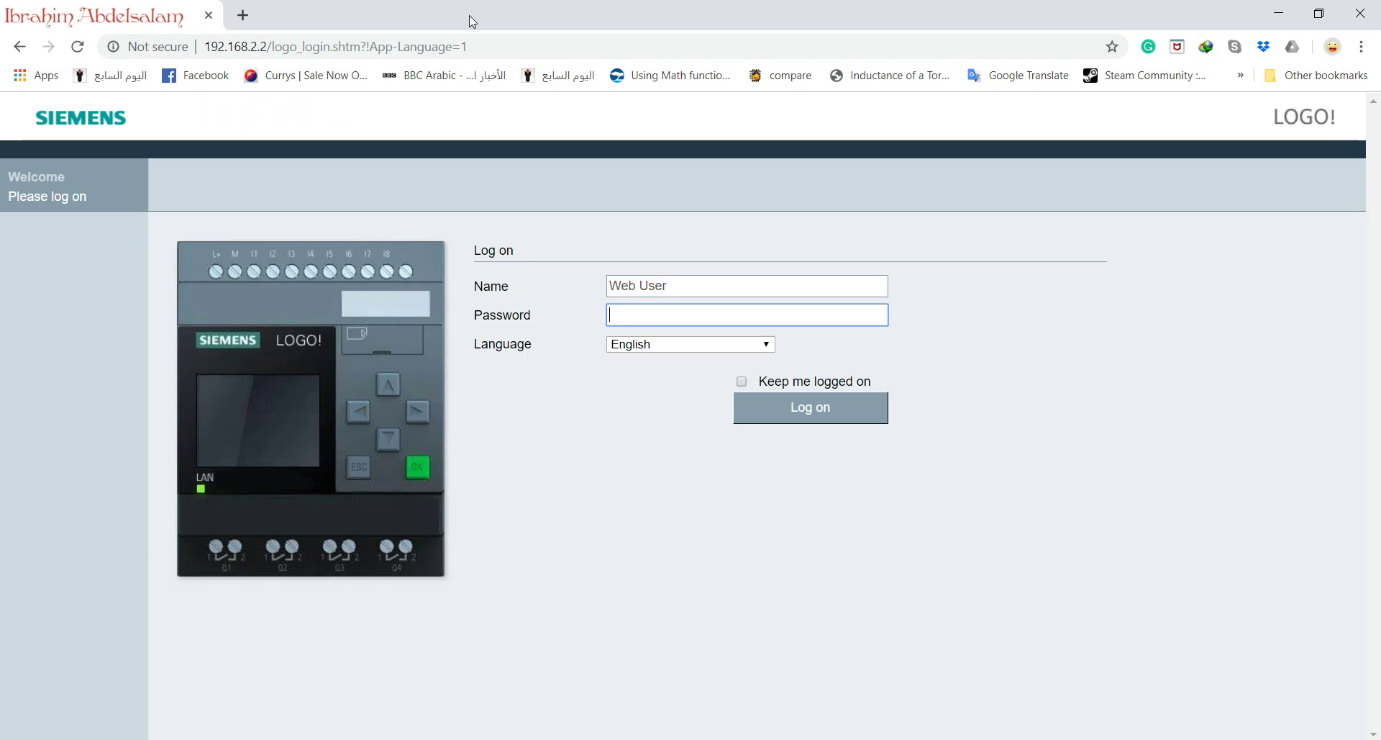
left_click(684, 294)
left_click(669, 306)
type("•")
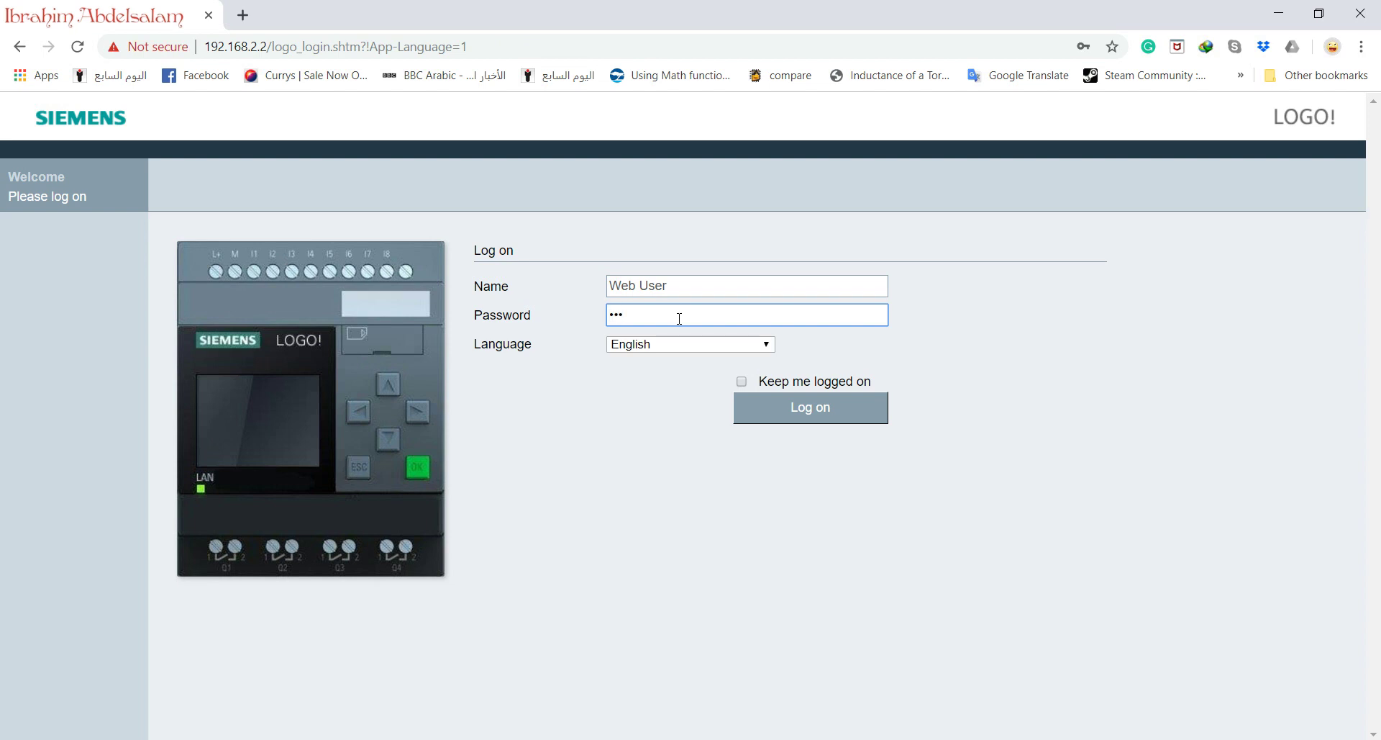
left_click(758, 415)
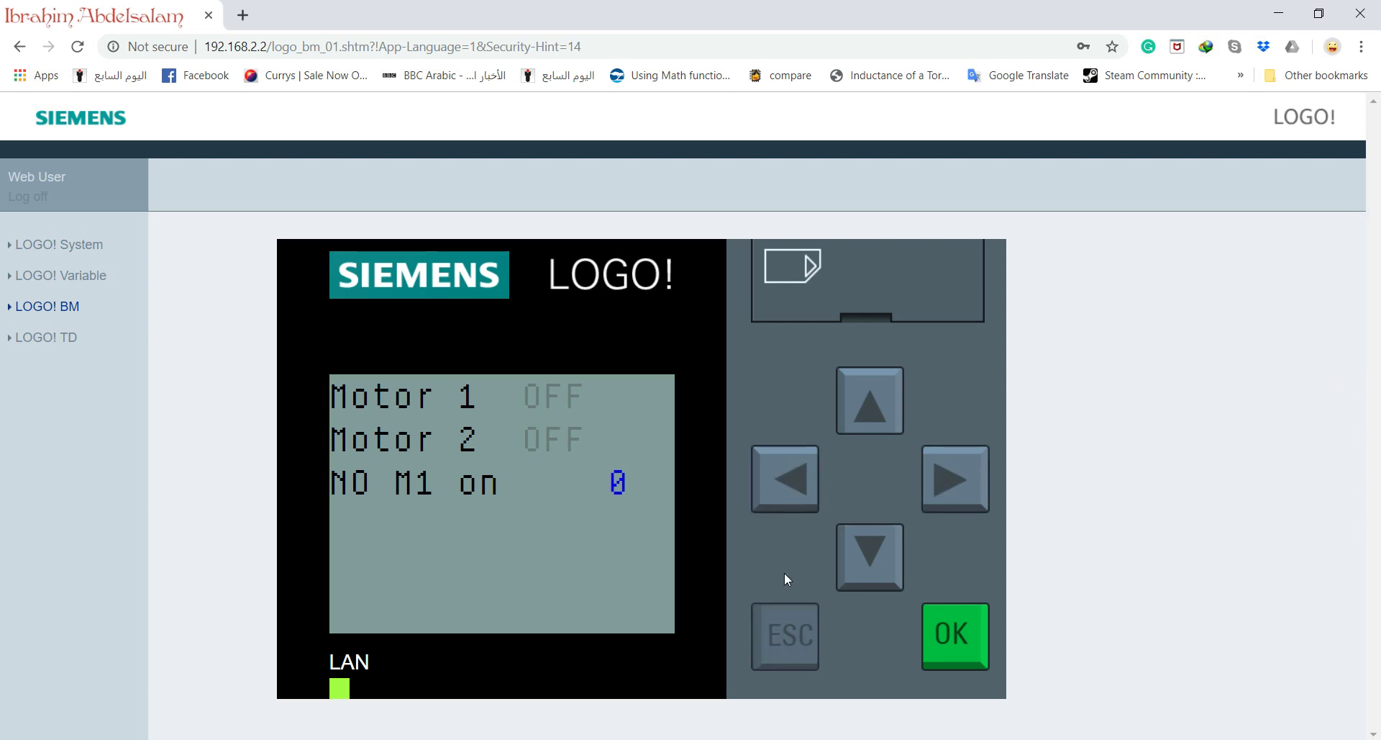
Step: Toggle Motor 1 on and off repeatedly with the virtual module's left and down arrow keys
left_click(787, 491)
left_click(789, 492)
left_click(887, 556)
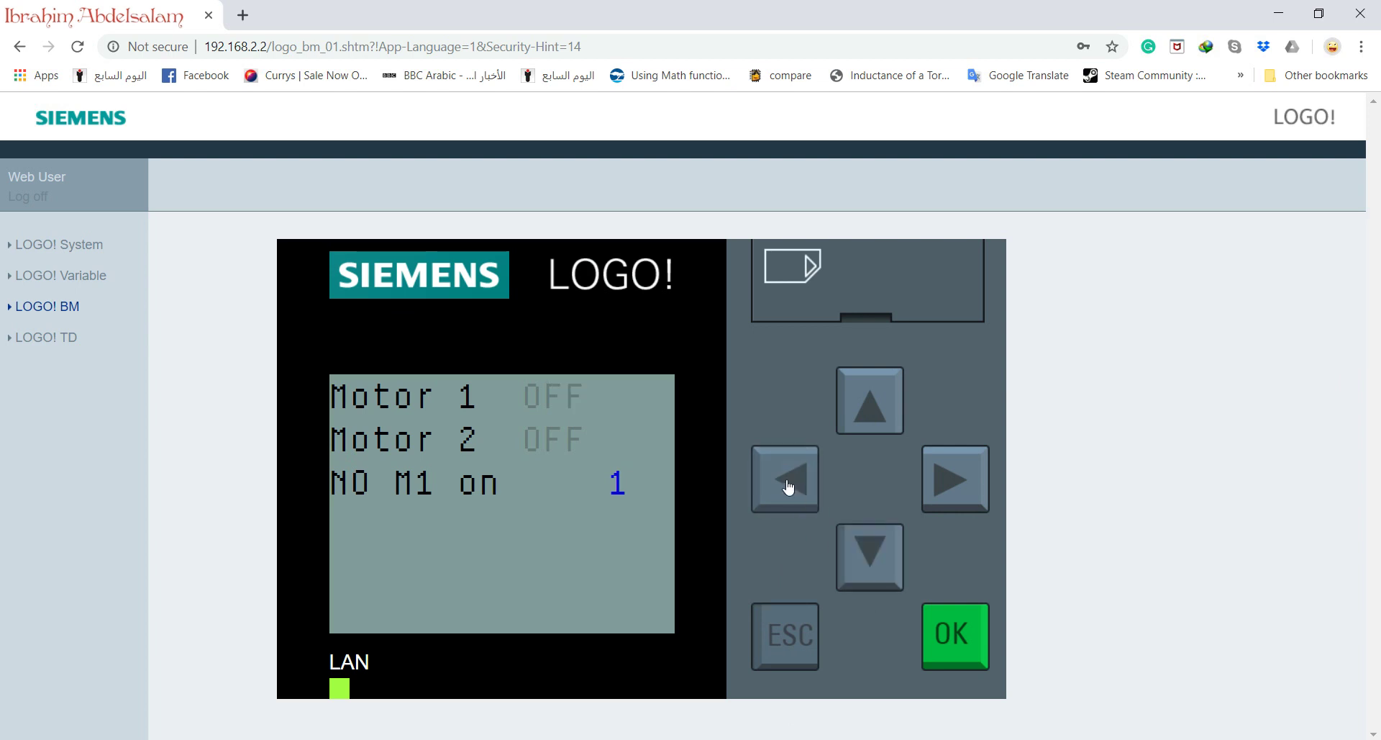
left_click(786, 483)
left_click(860, 547)
left_click(790, 480)
left_click(874, 559)
left_click(788, 482)
left_click(878, 567)
left_click(790, 485)
left_click(890, 570)
left_click(791, 496)
left_click(860, 559)
left_click(774, 487)
left_click(873, 564)
left_click(766, 482)
left_click(874, 561)
left_click(783, 484)
left_click(842, 555)
left_click(802, 504)
left_click(899, 583)
Step: Switch Motor 1 and Motor 2 on with the left and right arrow keys
left_click(940, 487)
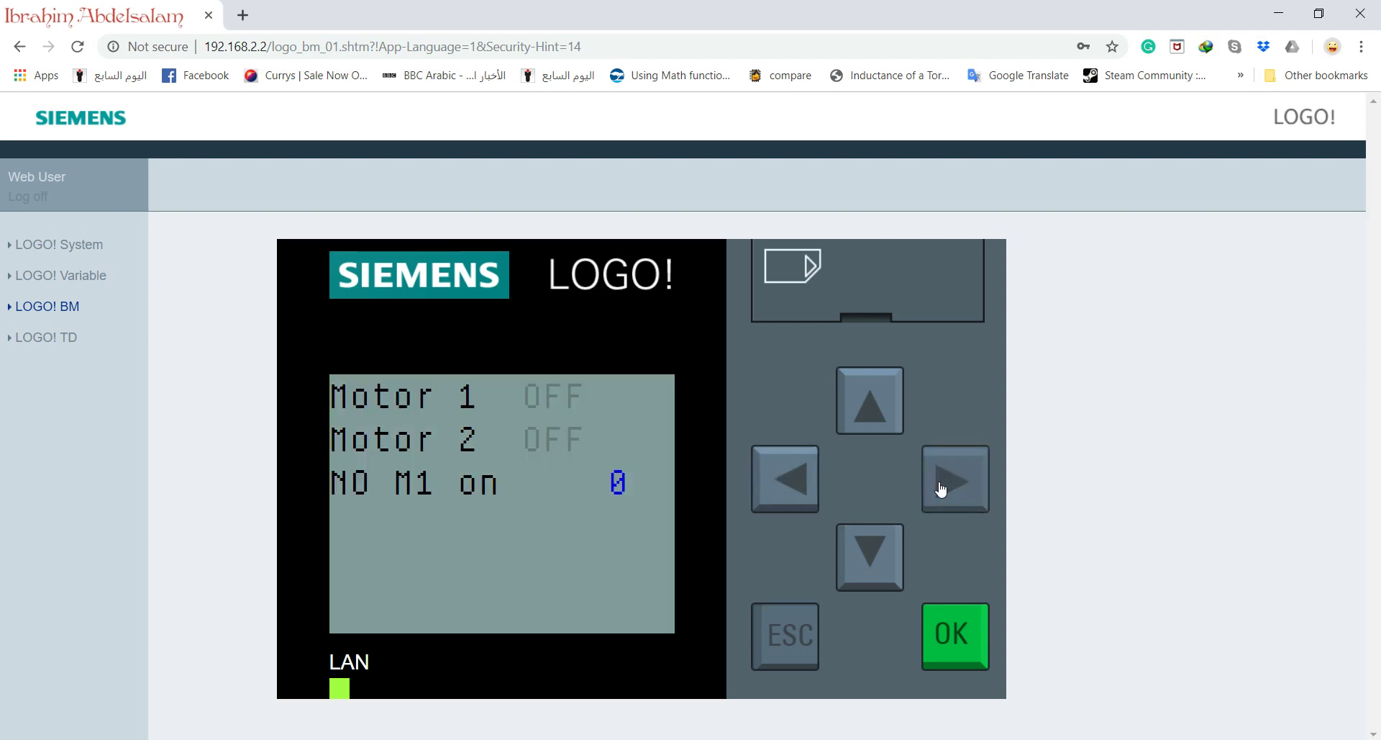
left_click(939, 487)
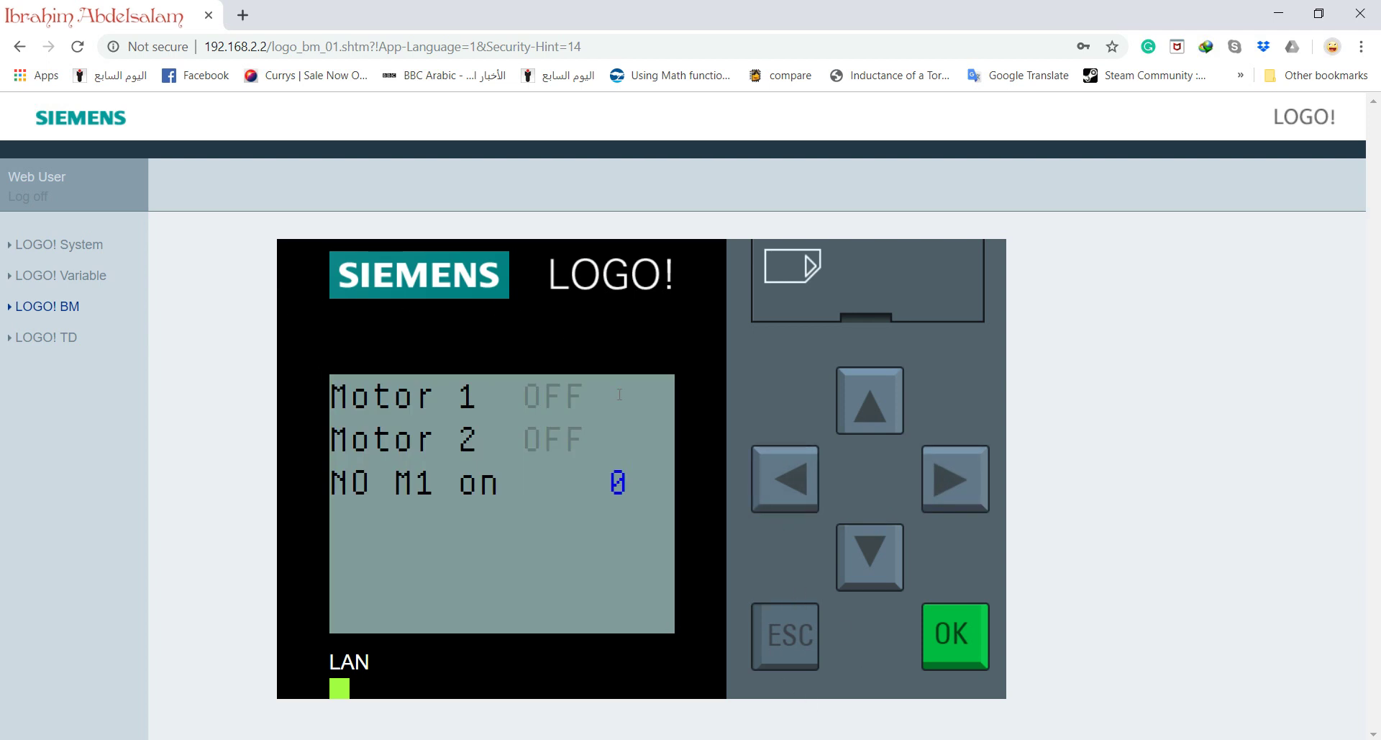
left_click(796, 496)
left_click(958, 489)
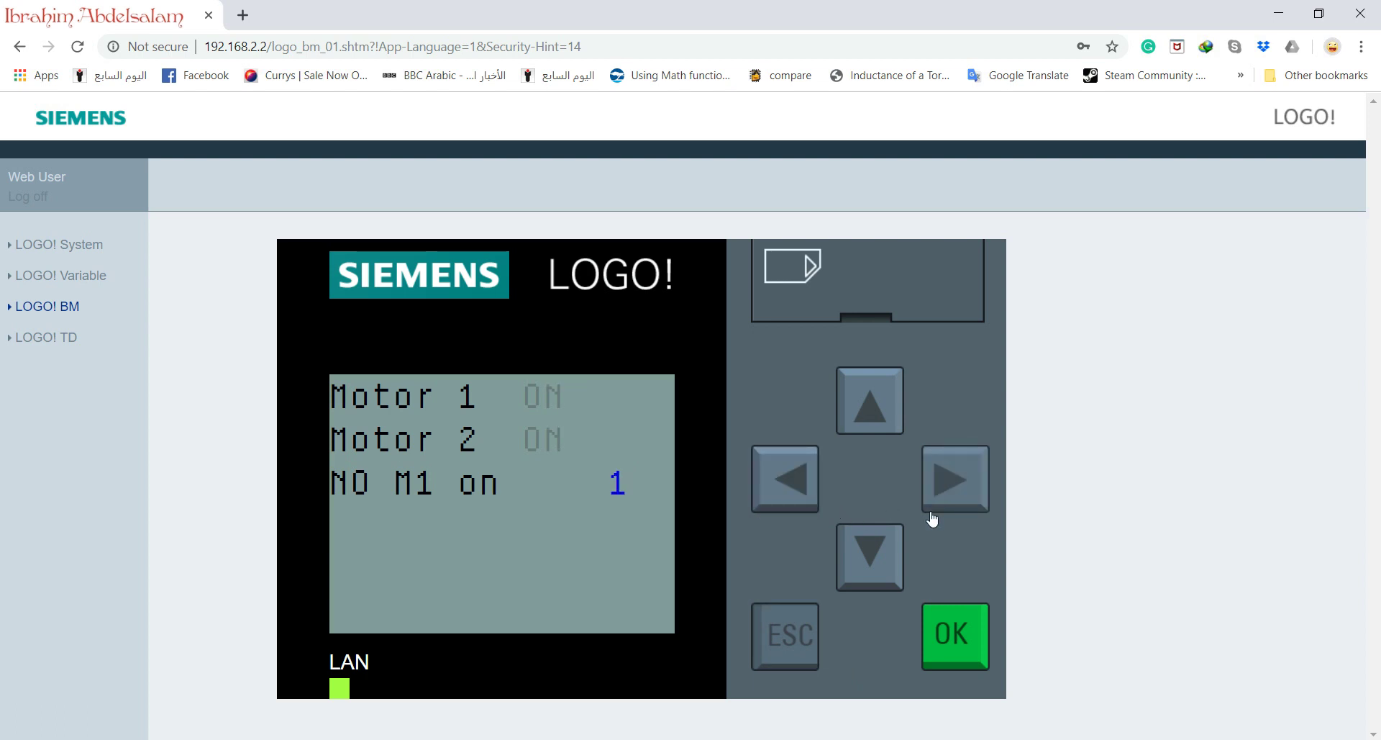
Step: On the LOGO! Variable page, add a third row with range Q and address Q3
left_click(75, 276)
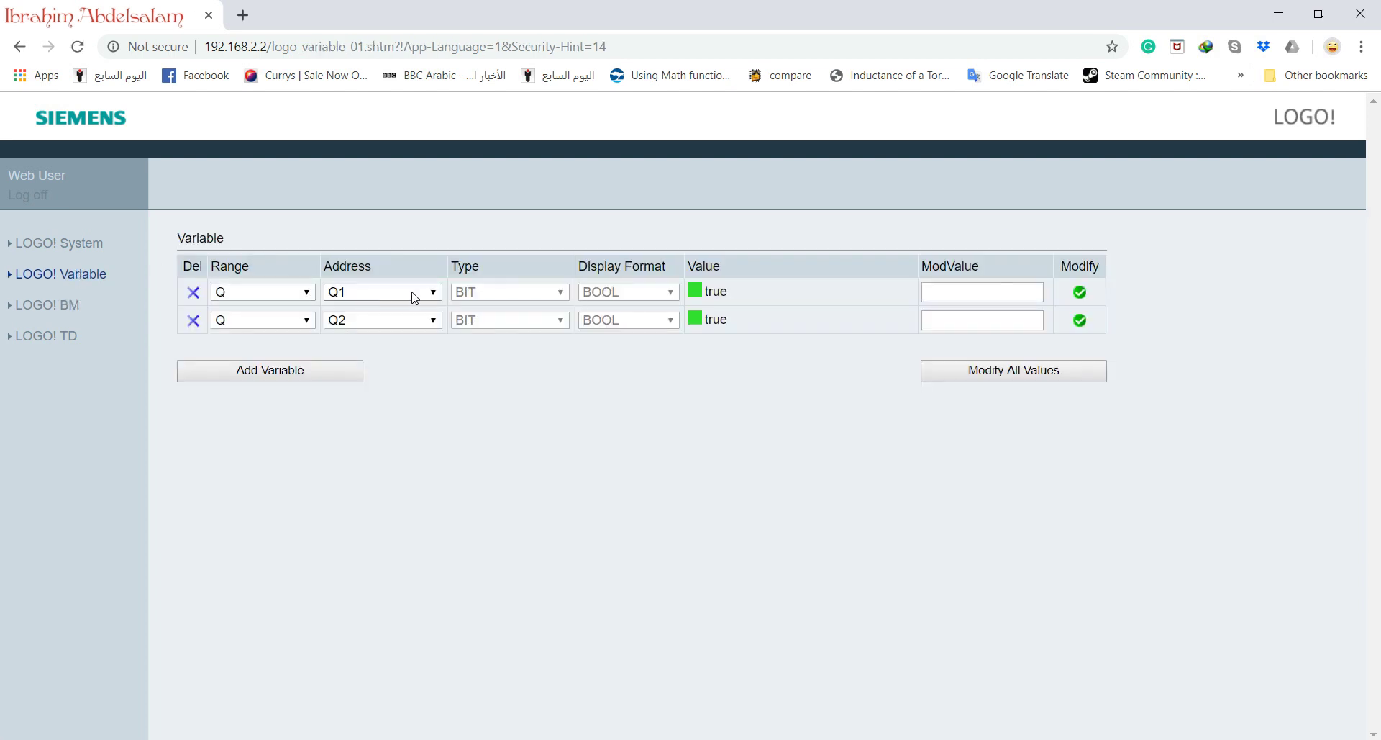
left_click(314, 327)
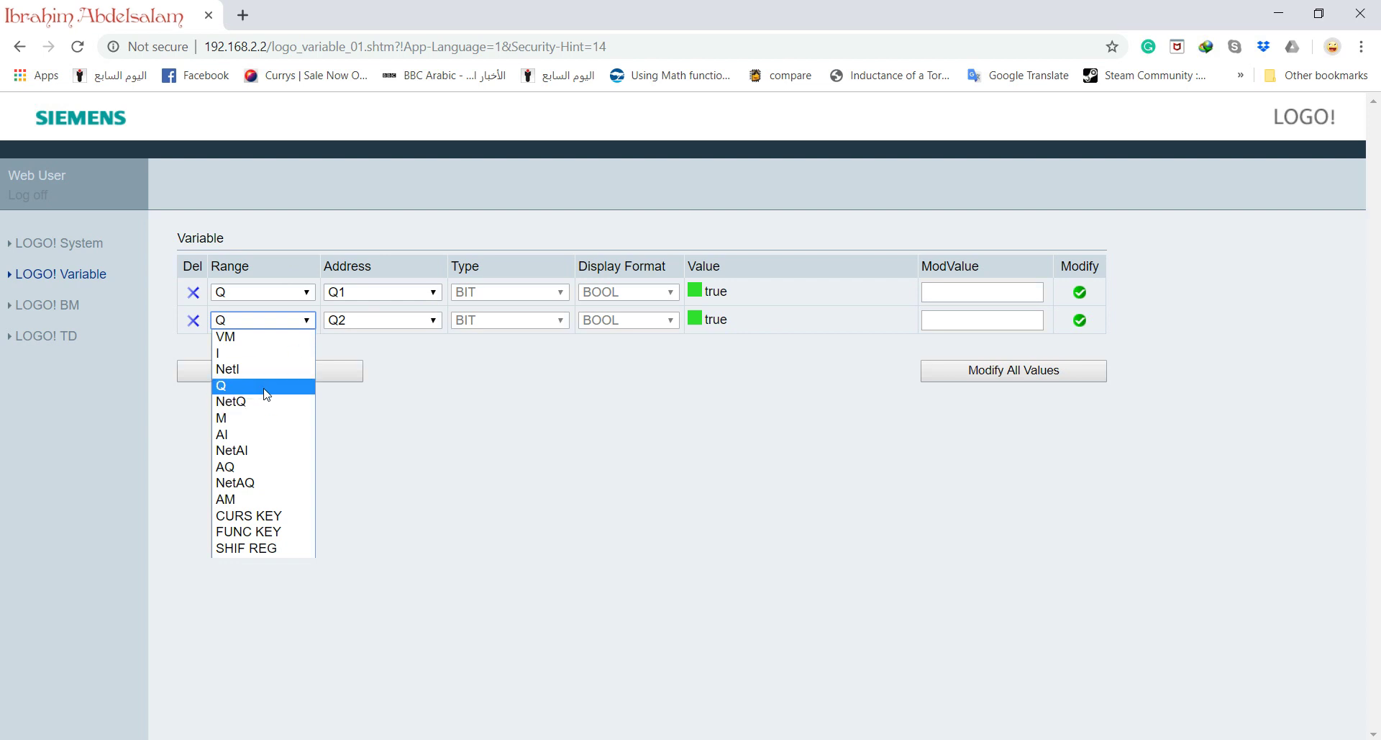
left_click(267, 393)
left_click(281, 373)
left_click(308, 351)
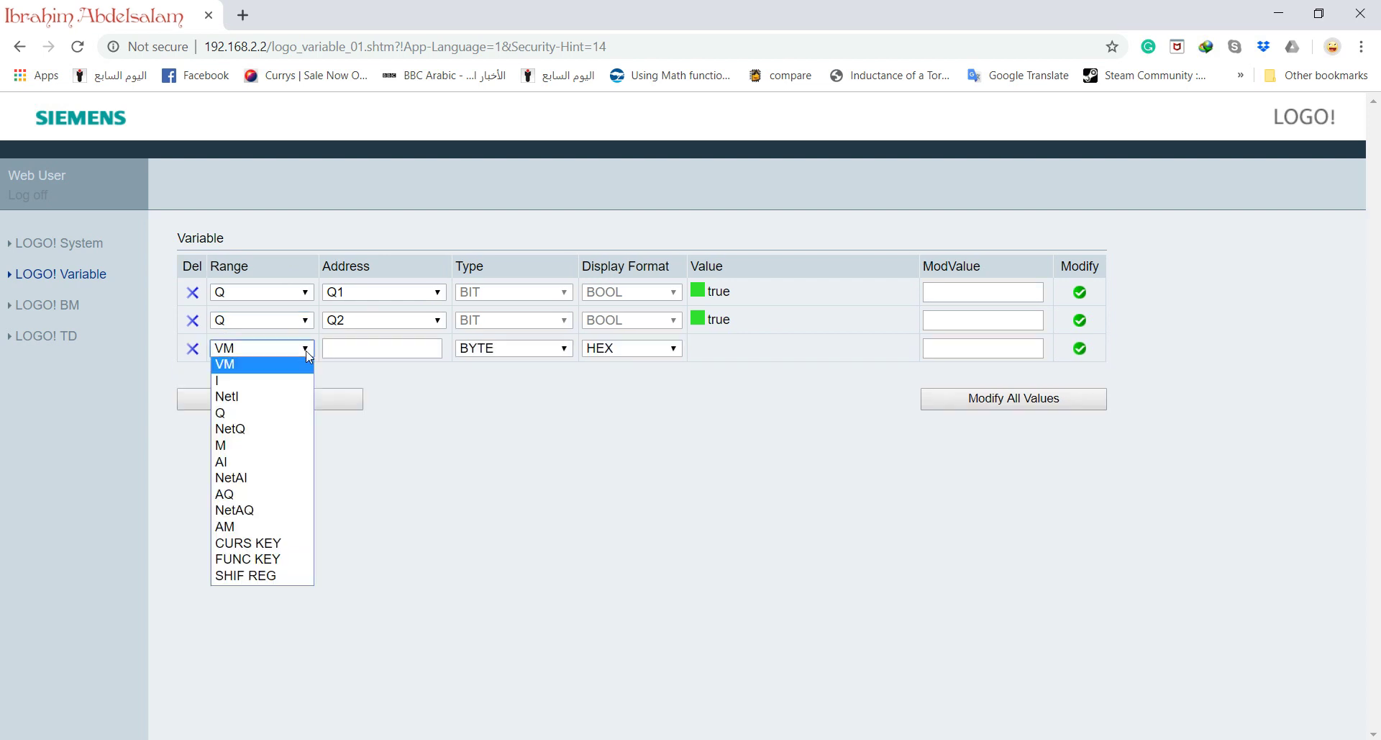
left_click(267, 412)
left_click(367, 351)
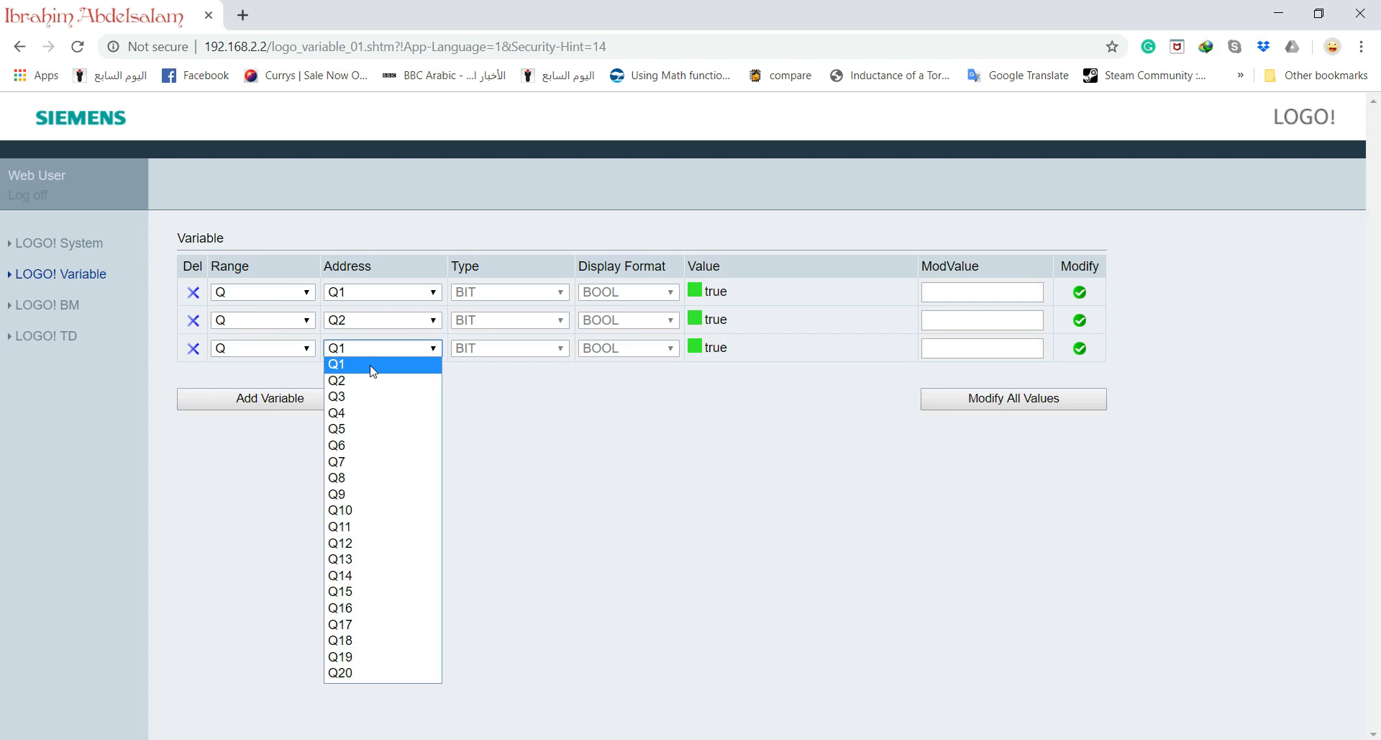
left_click(374, 397)
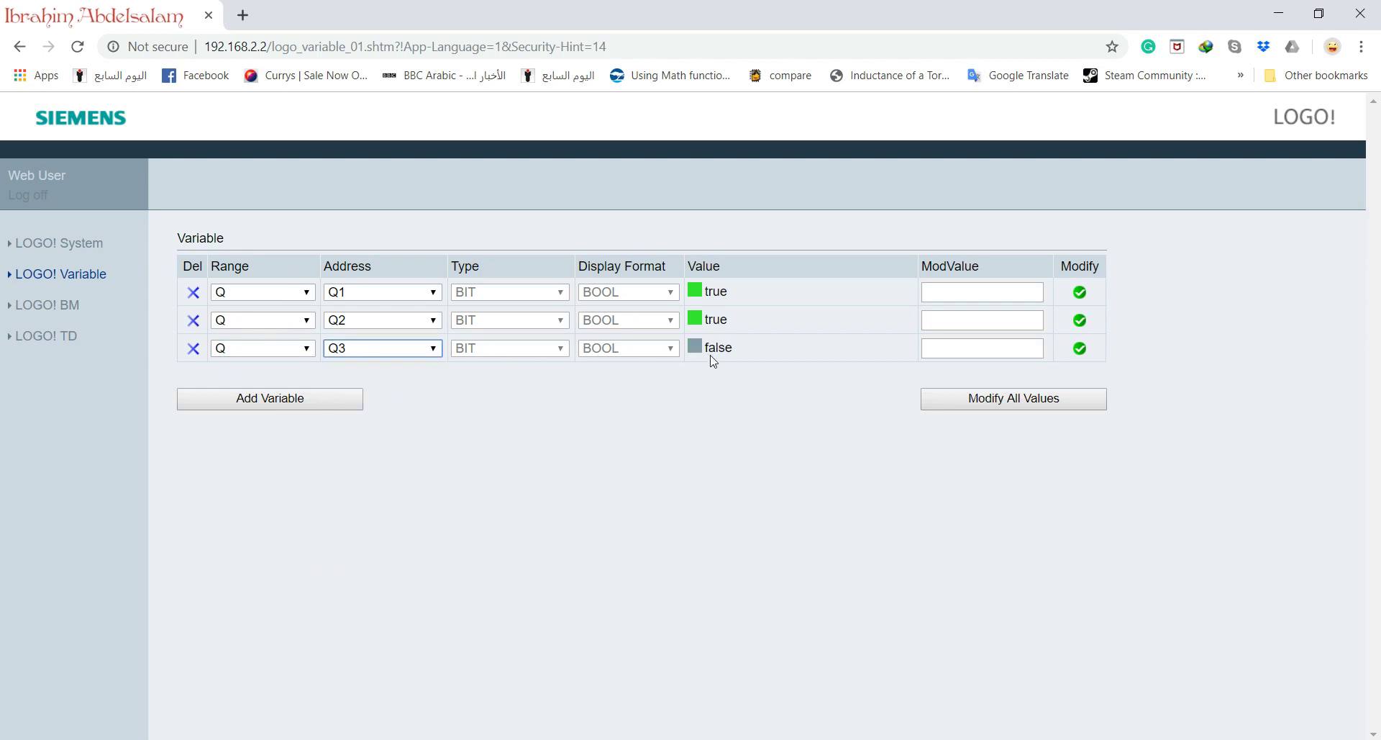
Step: Write modify value 1 to Q3 to switch the output on
left_click(969, 346)
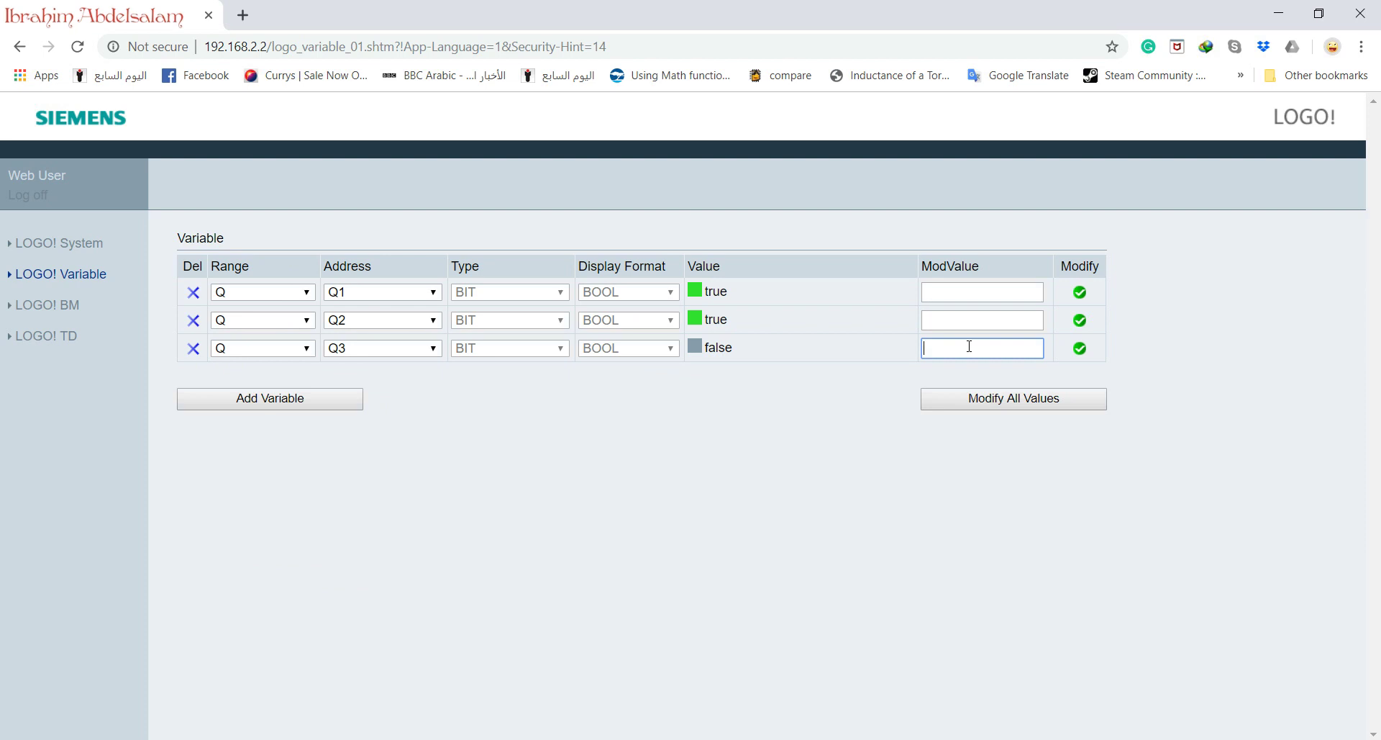
type("1")
key("BackSpace")
type("1")
left_click(1091, 398)
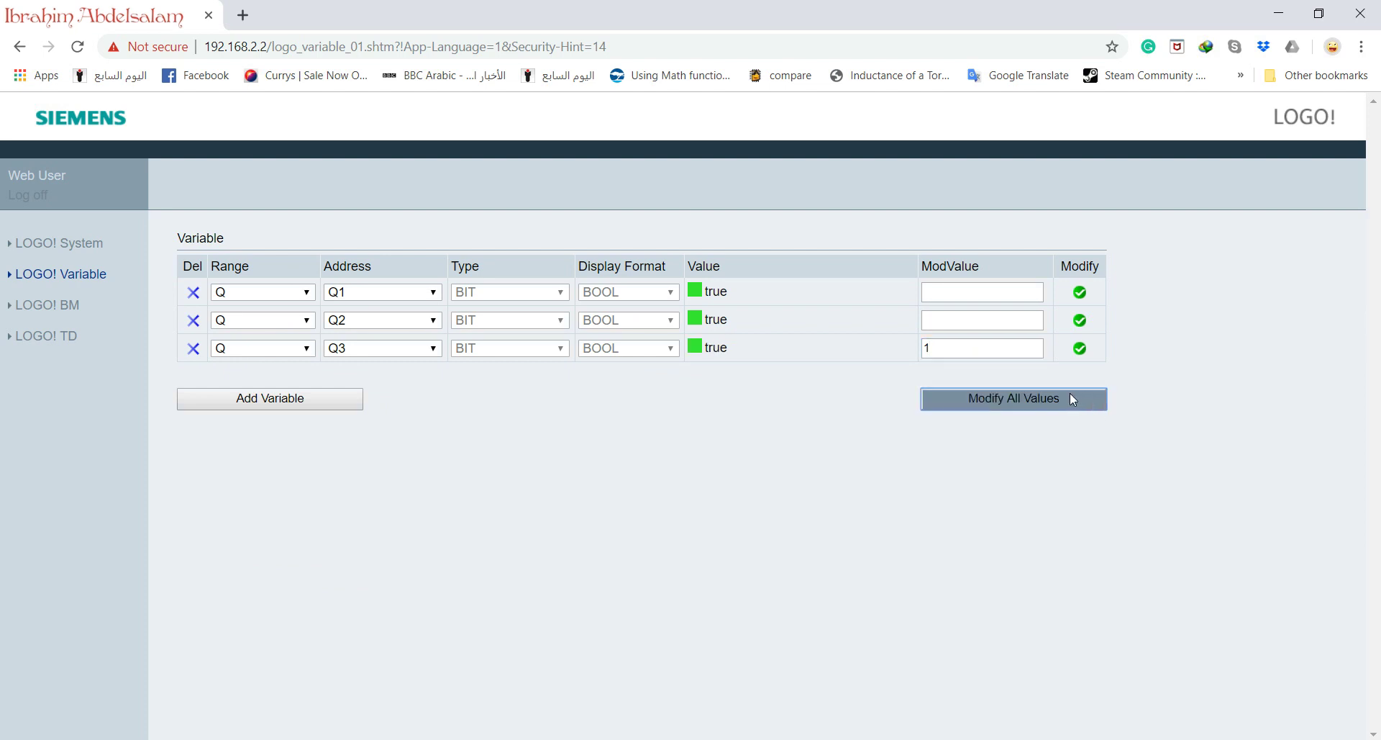
Step: Write 0 to Q3 to switch it off, then send 0 to Q2
left_click(932, 350)
double_click(932, 350)
type("0")
left_click(1039, 396)
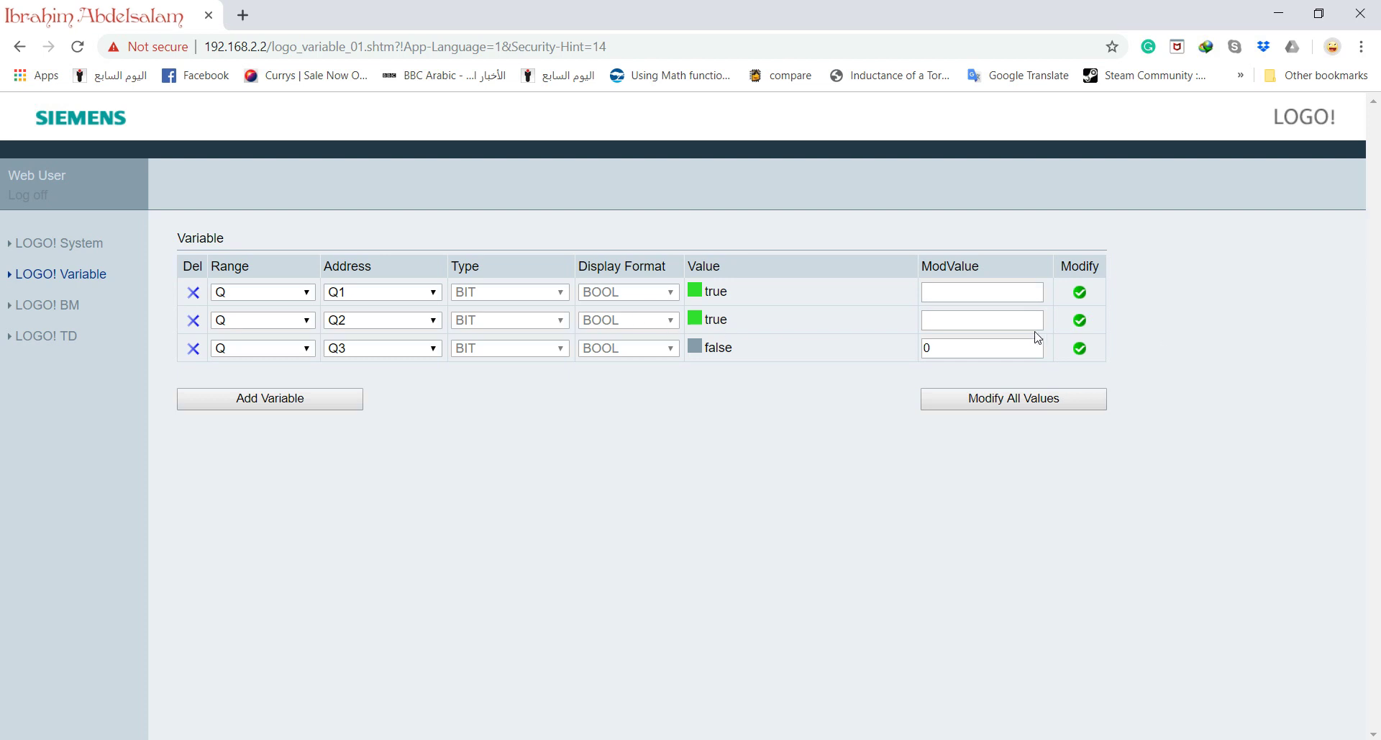
left_click(1003, 321)
type("0")
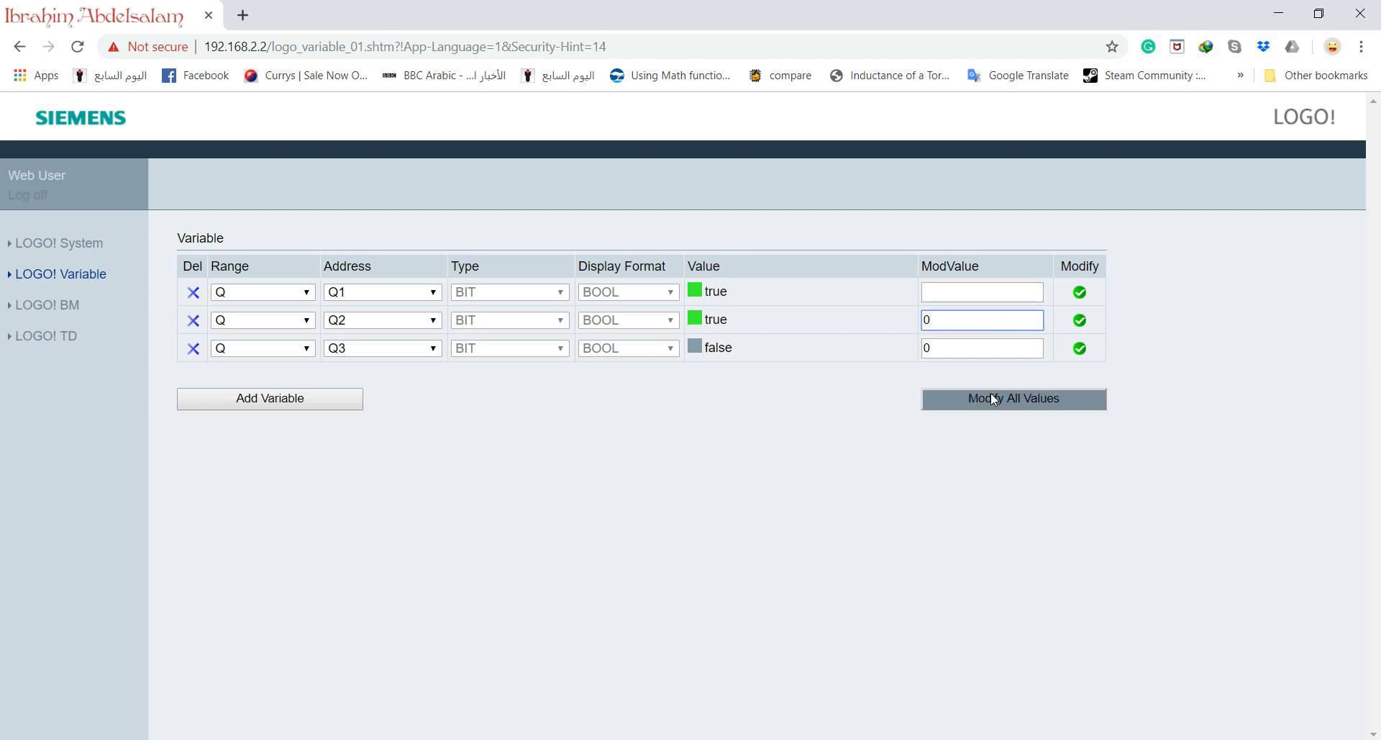
left_click(991, 392)
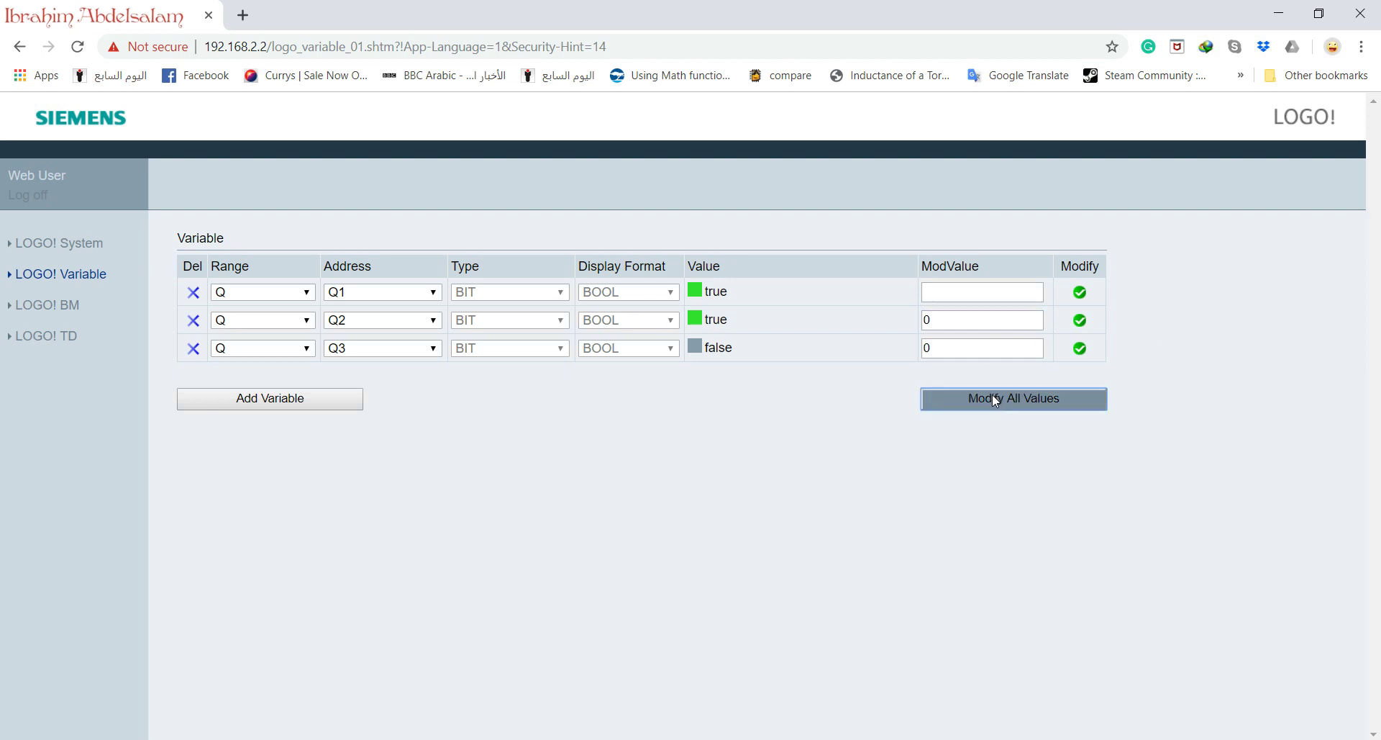
Step: Check the motors on the LOGO! BM page, then write 1 to Q3 on the Variable page
left_click(47, 305)
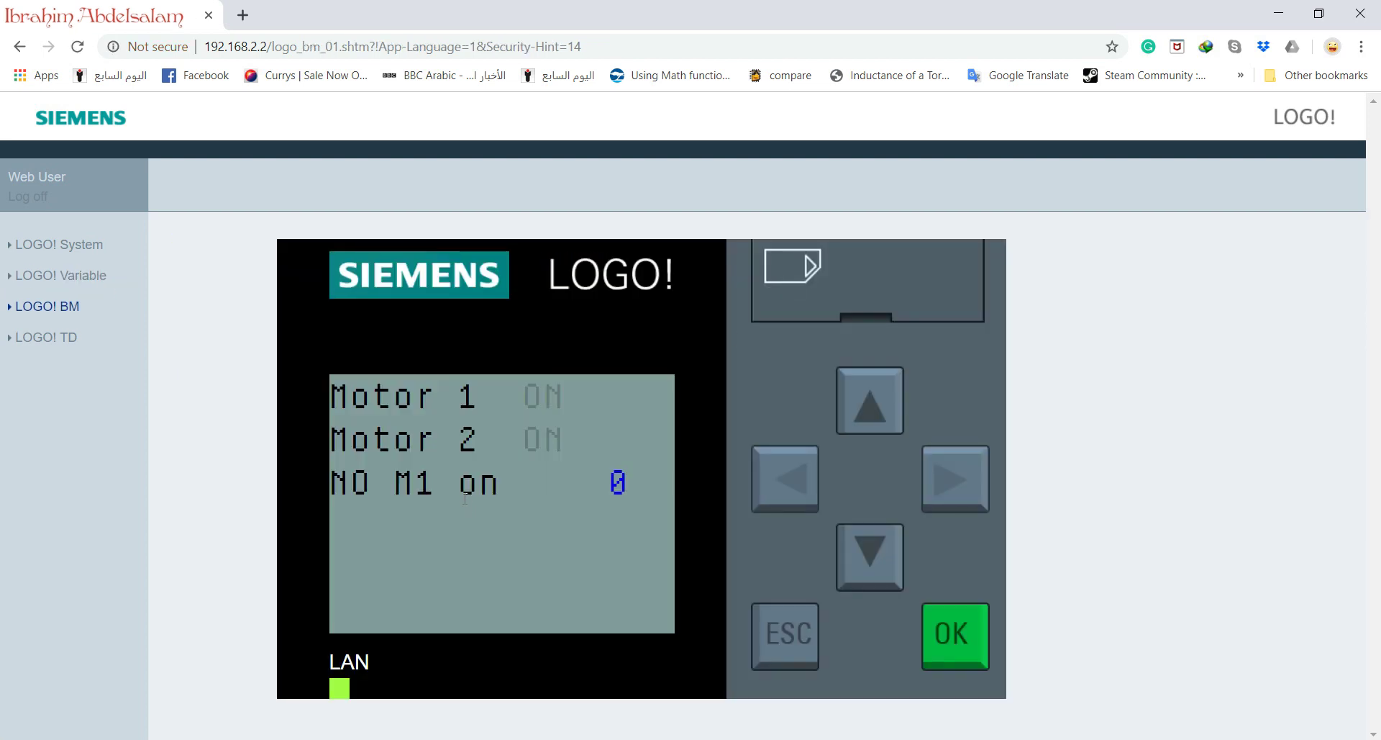
left_click(72, 274)
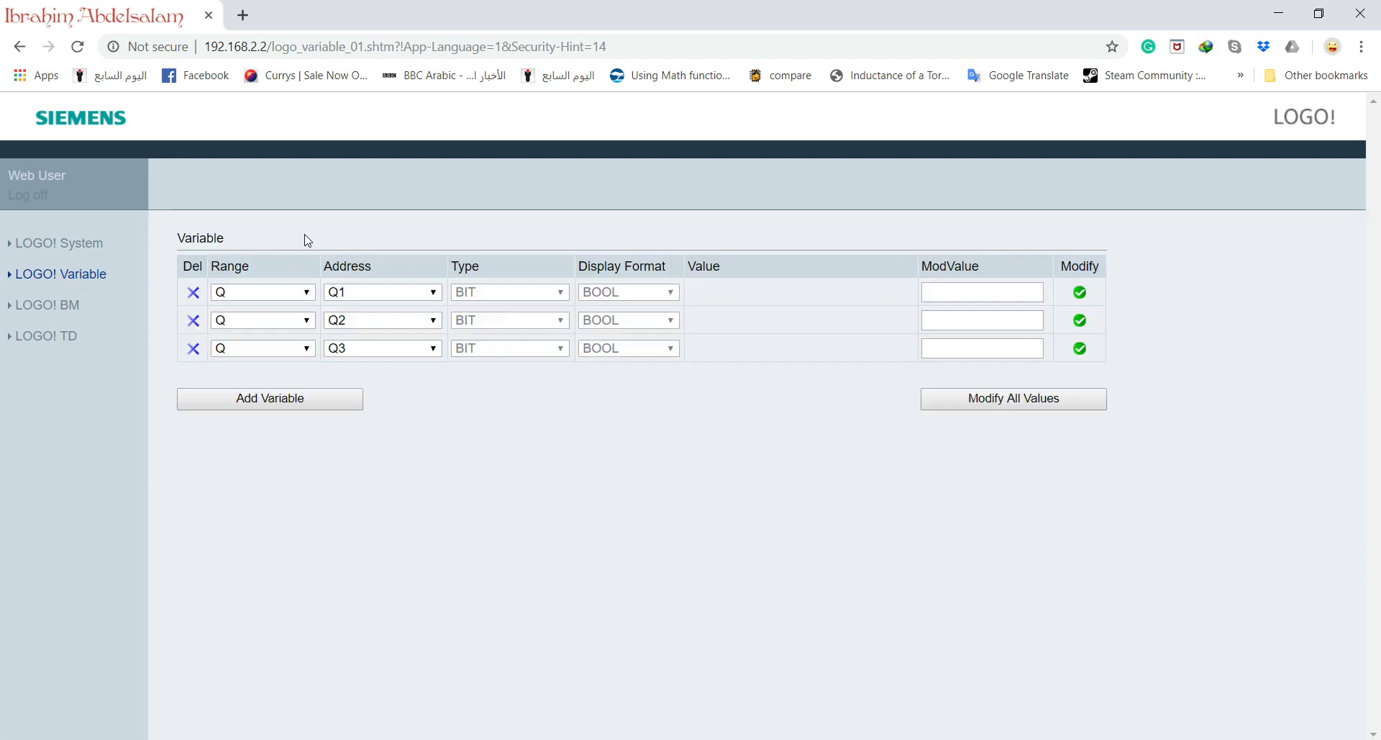
left_click(969, 344)
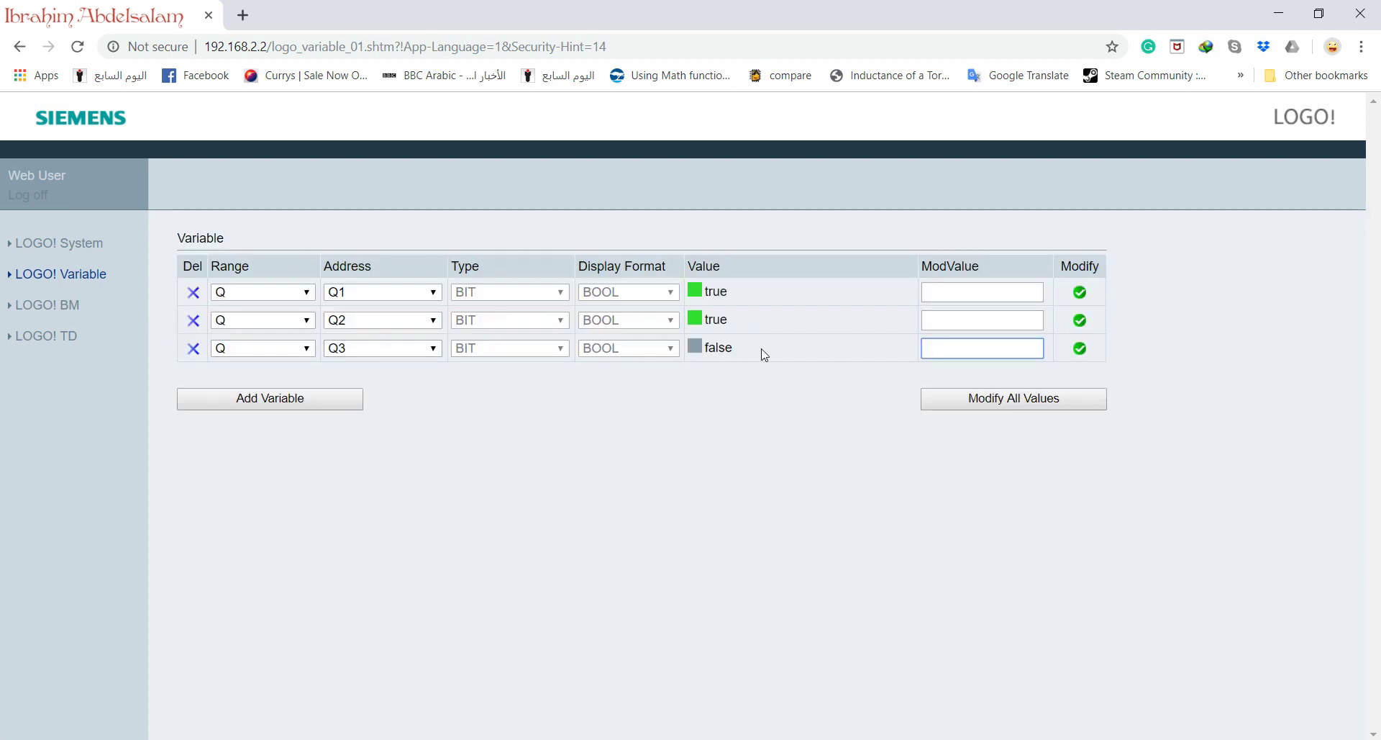
type("1")
left_click(1047, 394)
Step: Write 0 to Q3 to switch the output back off
double_click(980, 349)
type("0")
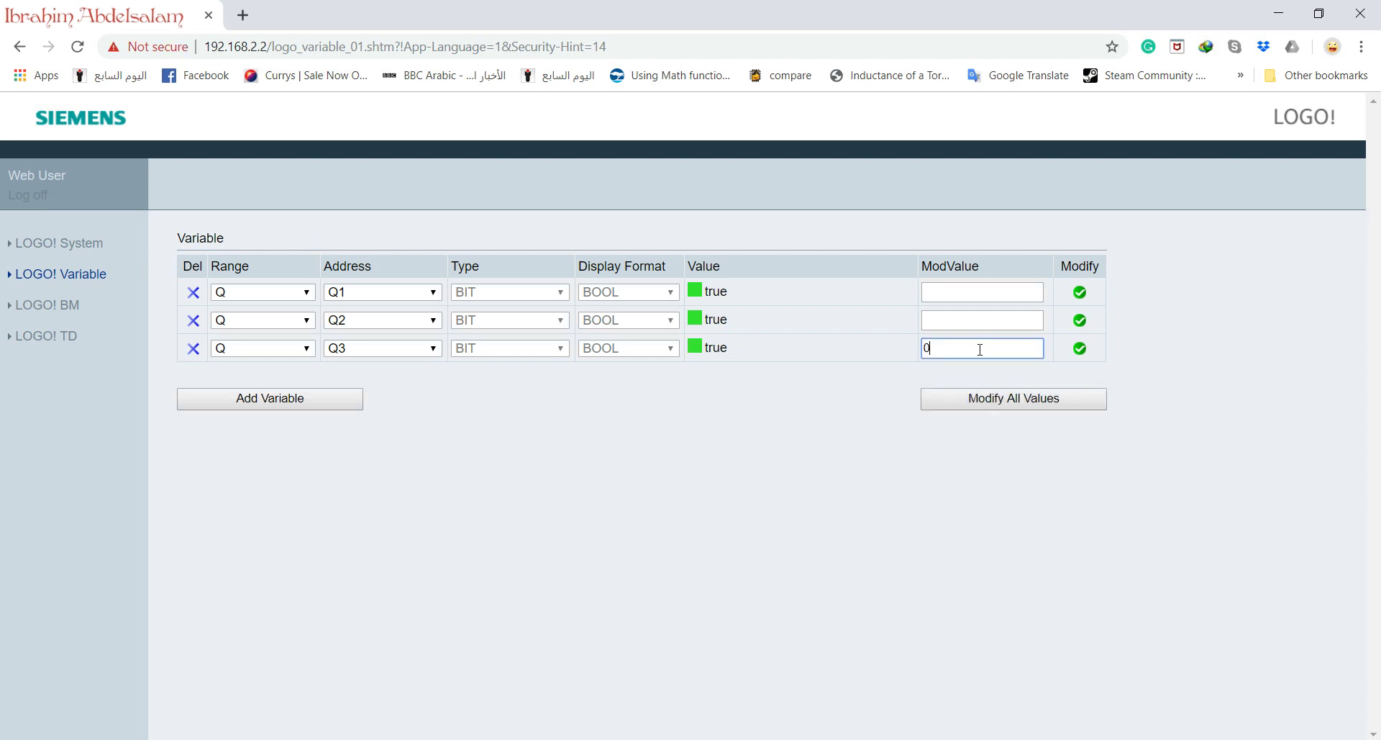
left_click(991, 408)
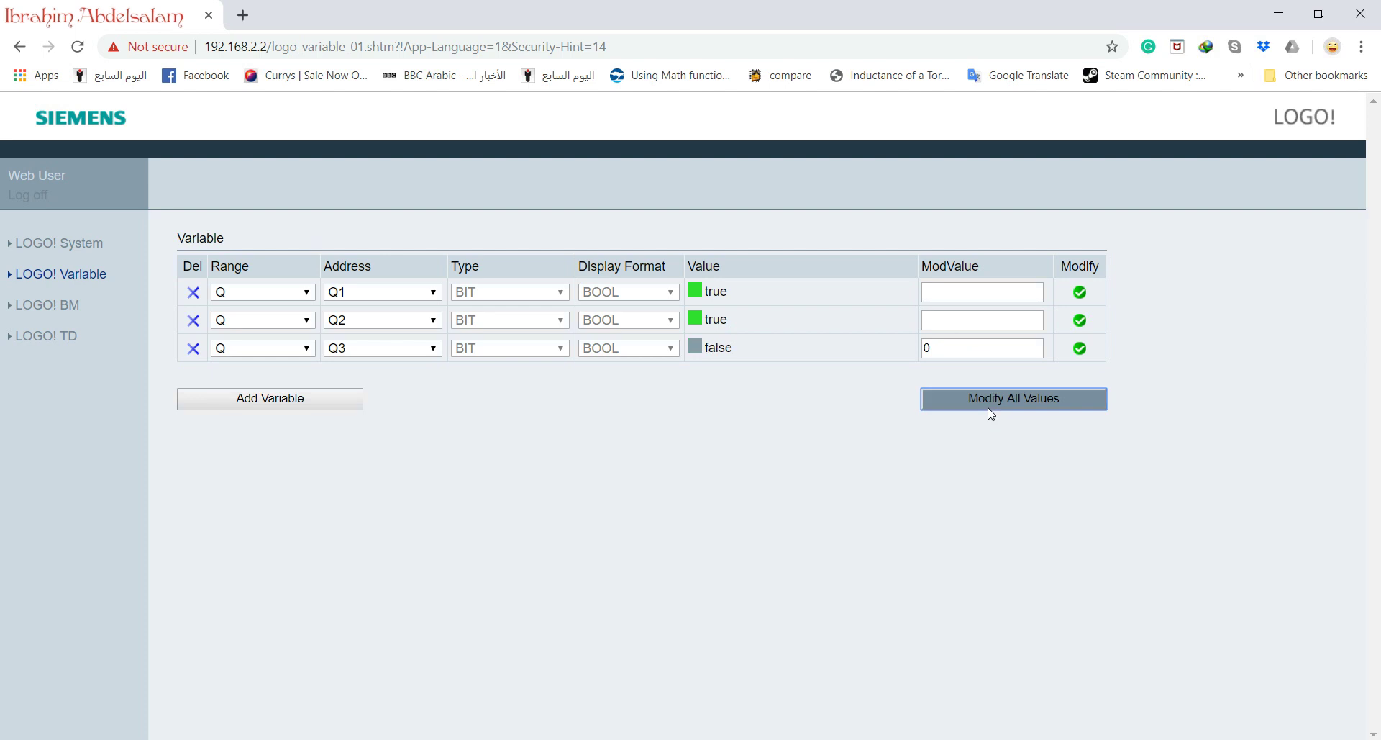
Step: Change the third row's range from Q to M so it monitors M1
left_click(303, 351)
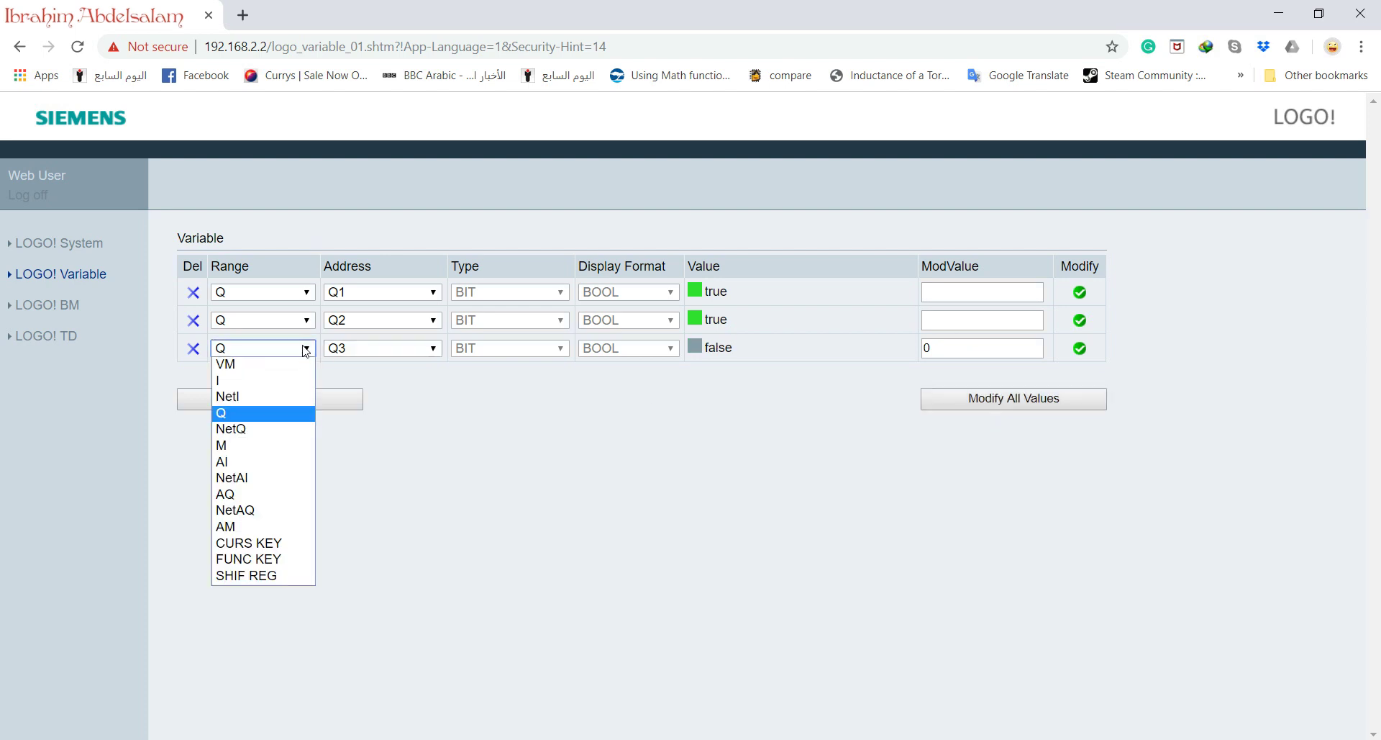
left_click(275, 450)
left_click(306, 351)
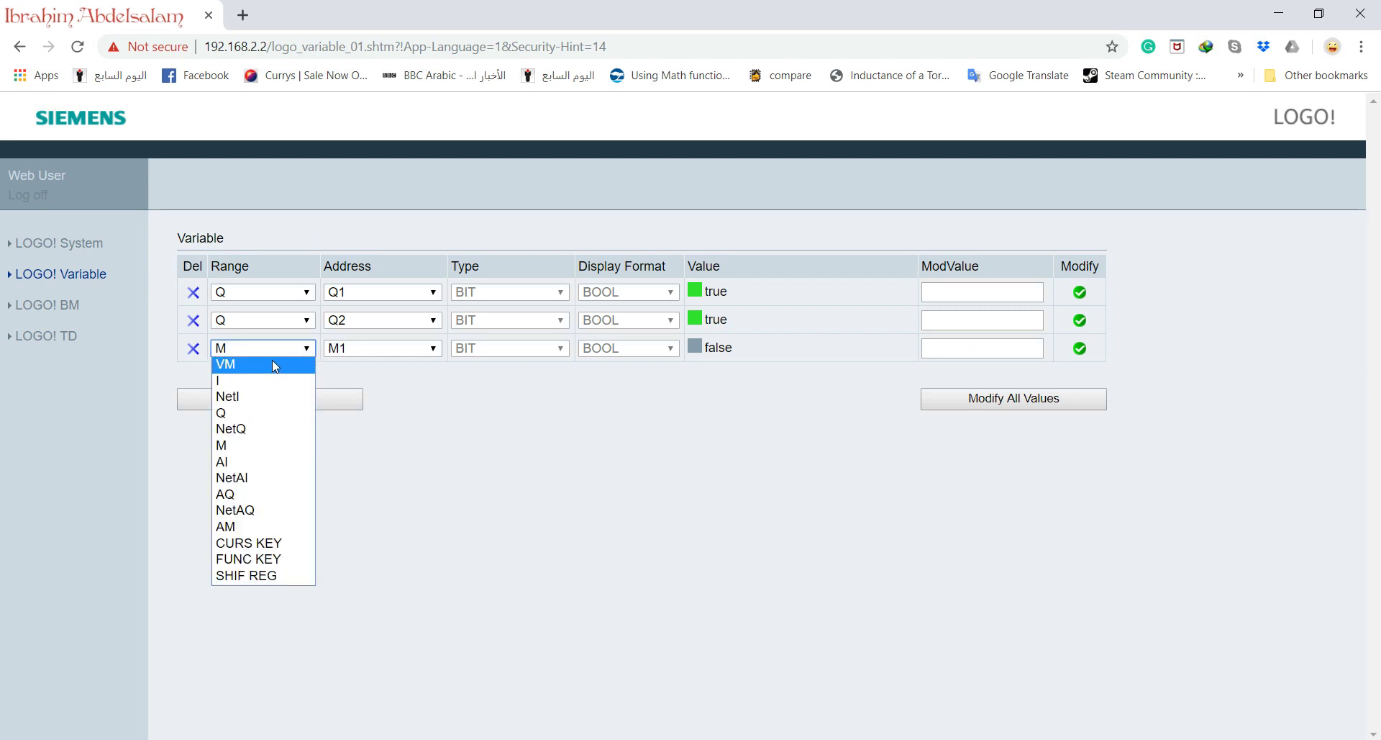
left_click(446, 431)
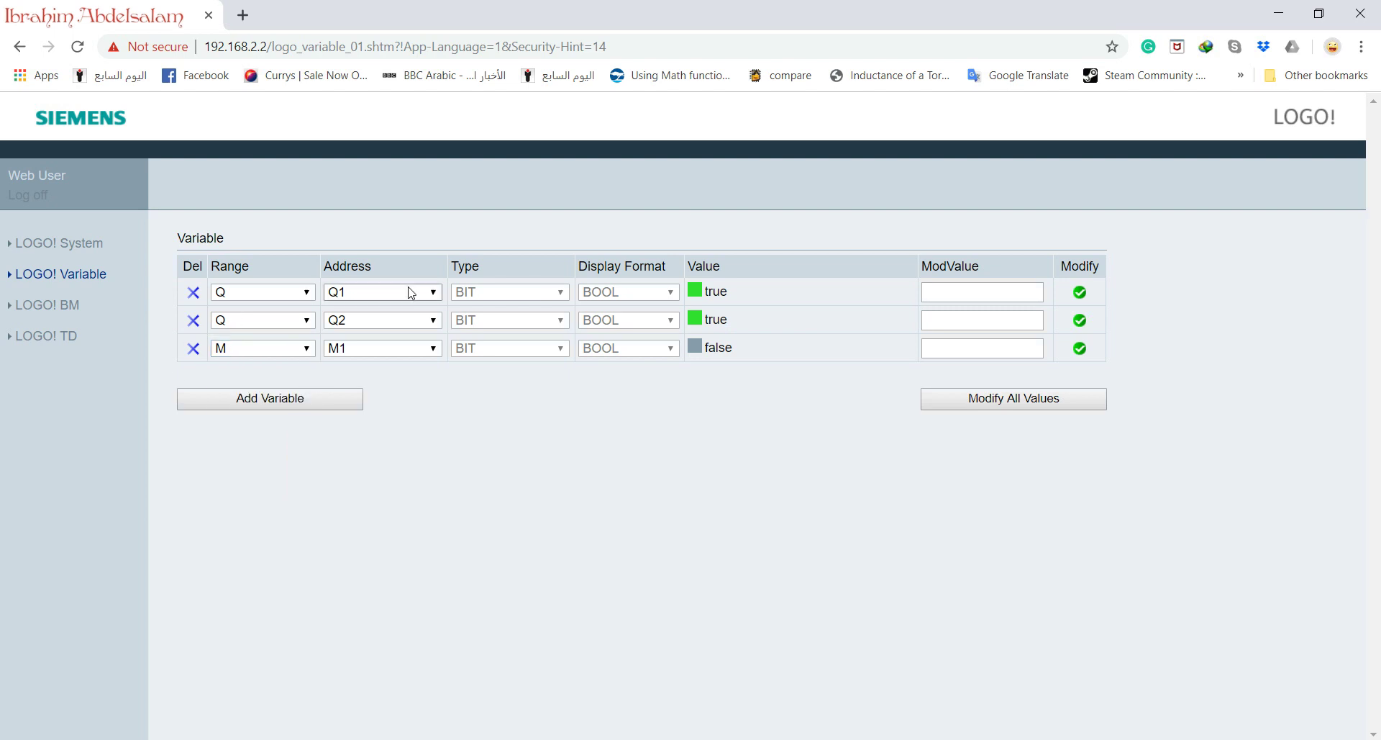